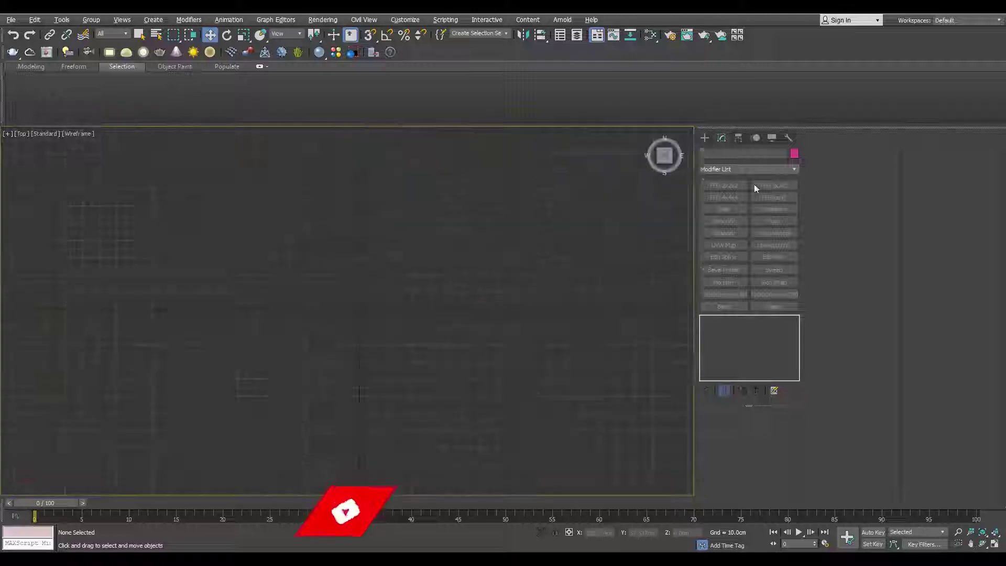
Drag out a cylinder in the Top view with radius 50 cm and height 75 cm
drag(359, 313, 478, 272)
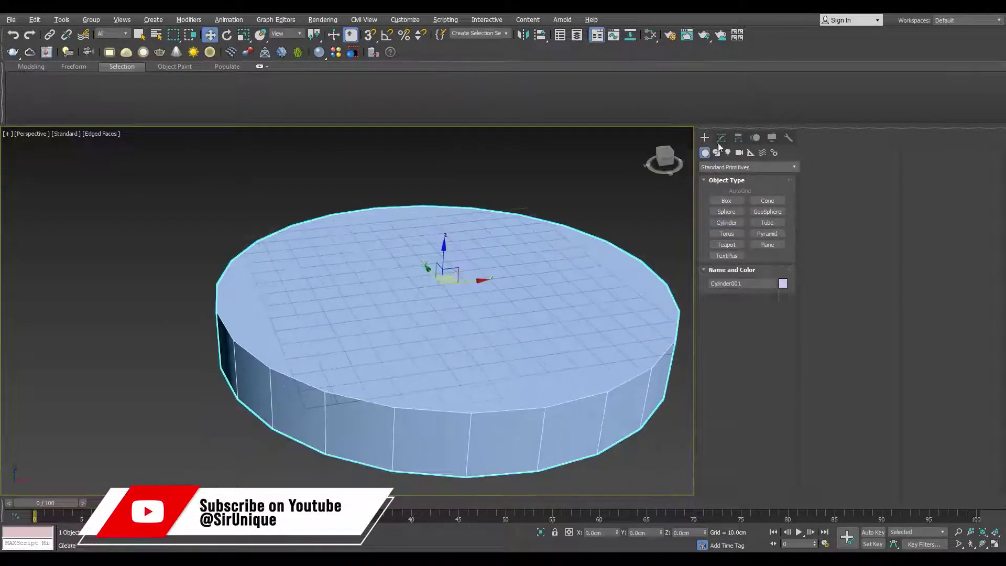
double_click(767, 429)
key(Return)
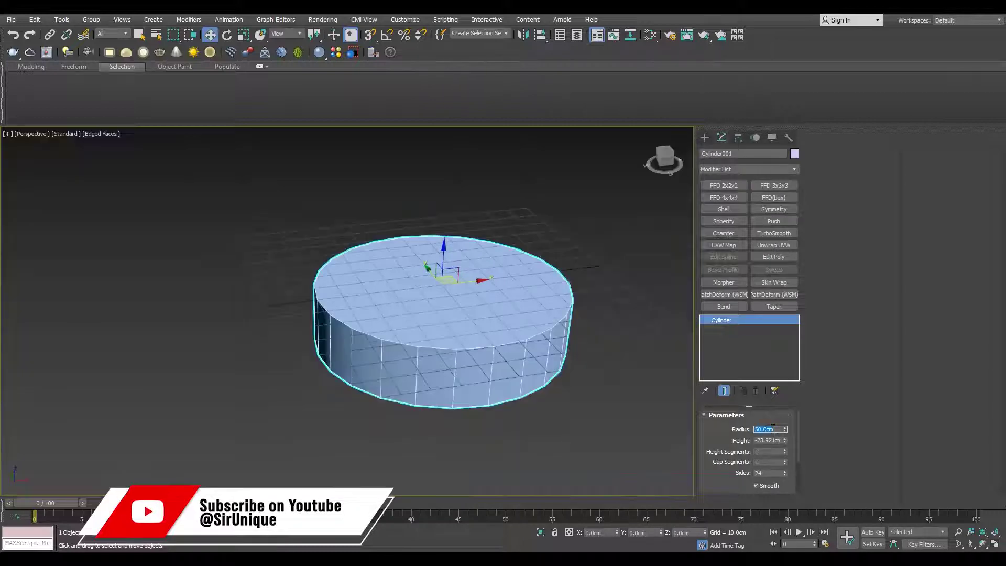
key(Return)
text(75)
key(Return)
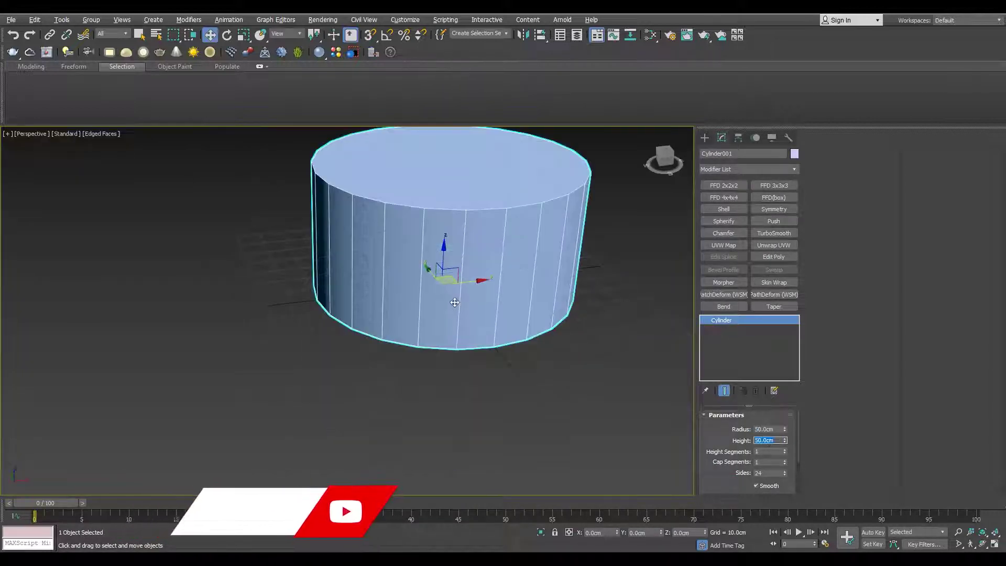
scroll(311, 255, down, 3)
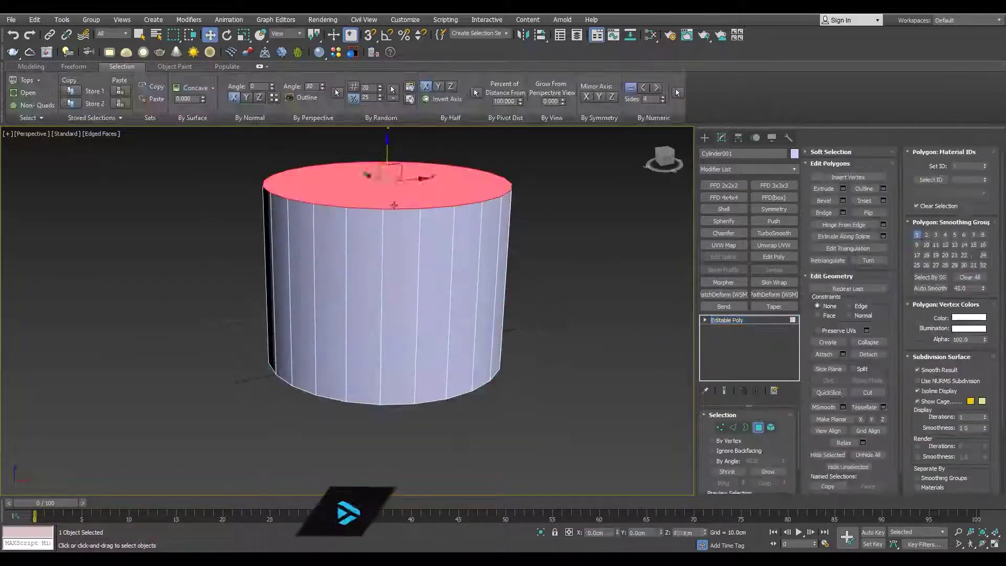
Scale the middle edge loop outward in the Front view to start the dome bulge
key(f)
key(F3)
key(r)
key(2)
drag(407, 317, 407, 312)
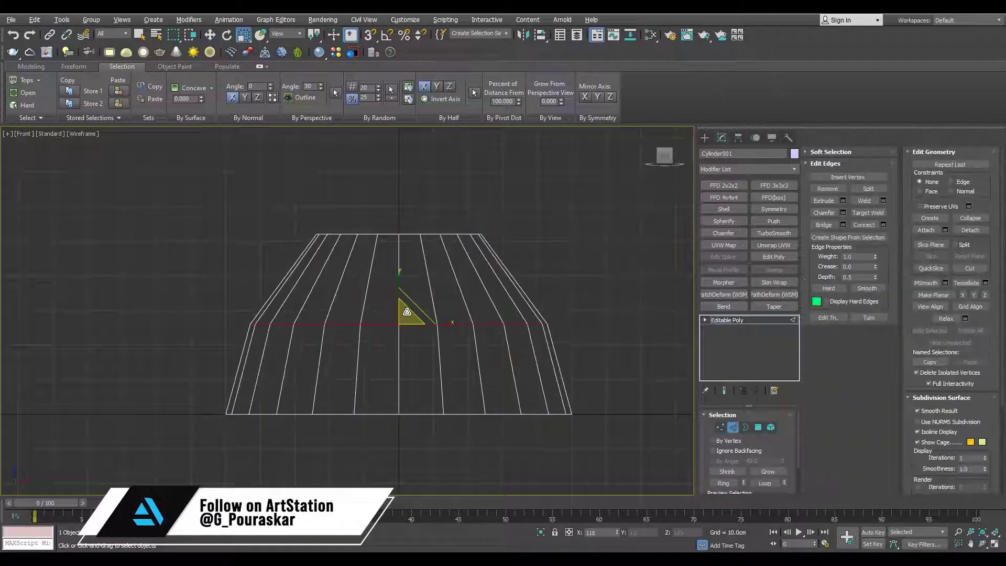
key(p)
key(F3)
key(f)
key(F3)
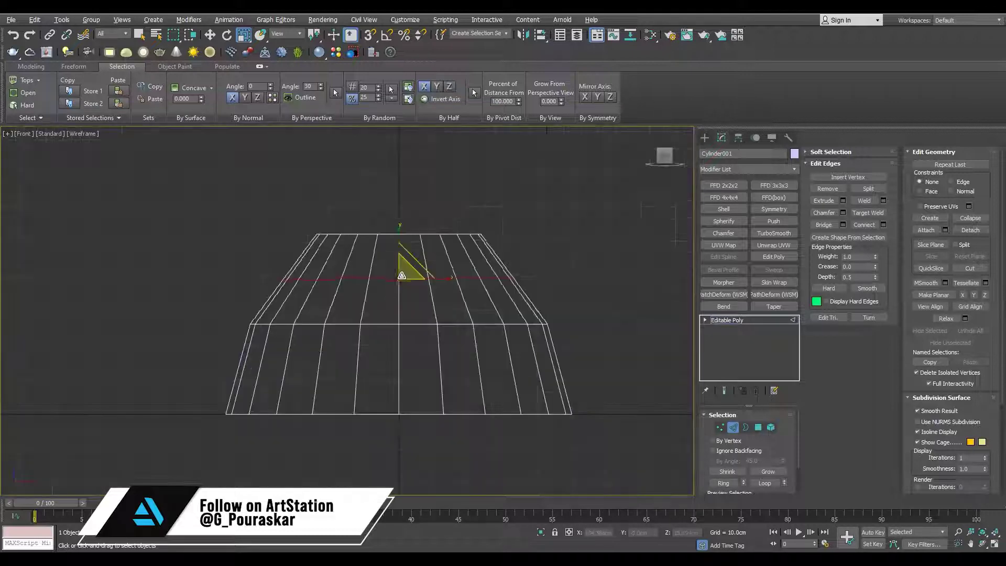
Select and move the lower edge loop, then check the dome shape from above
key(w)
double_click(450, 375)
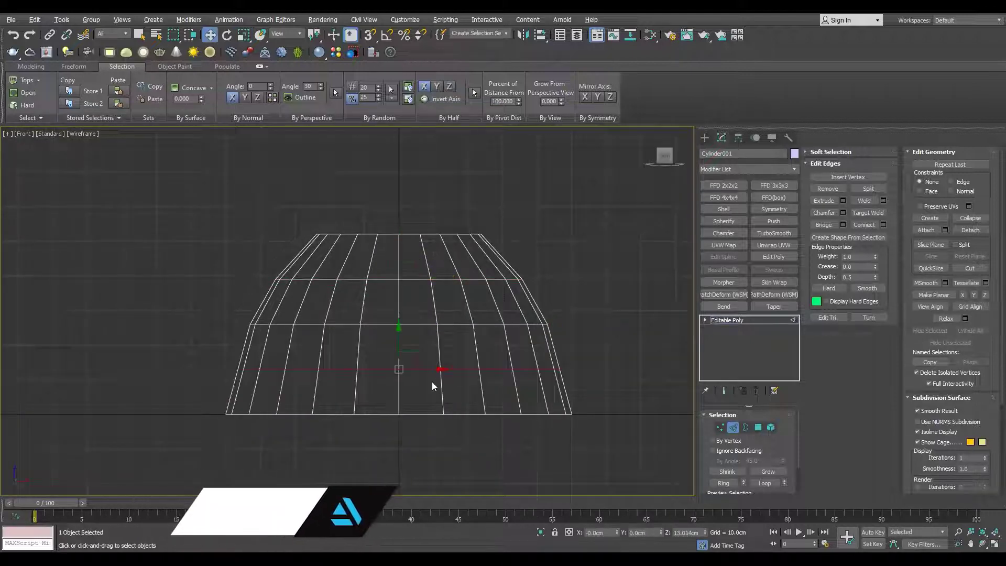
key(p)
key(F3)
key(4)
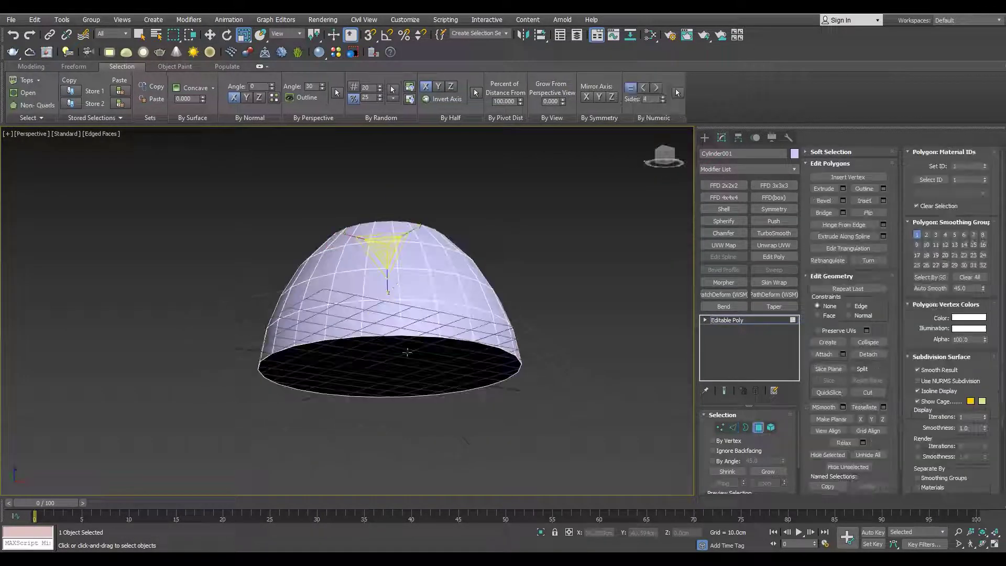
alt+middle_drag(412, 345, 419, 377)
Add a Twist modifier with angle -45 and collapse it back to an editable poly
click(733, 319)
click(765, 169)
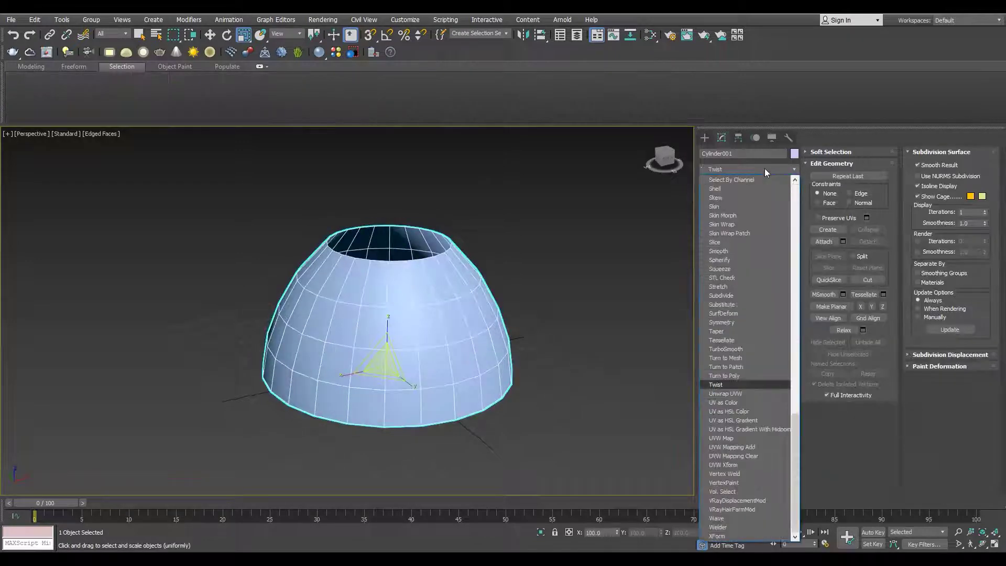
click(772, 440)
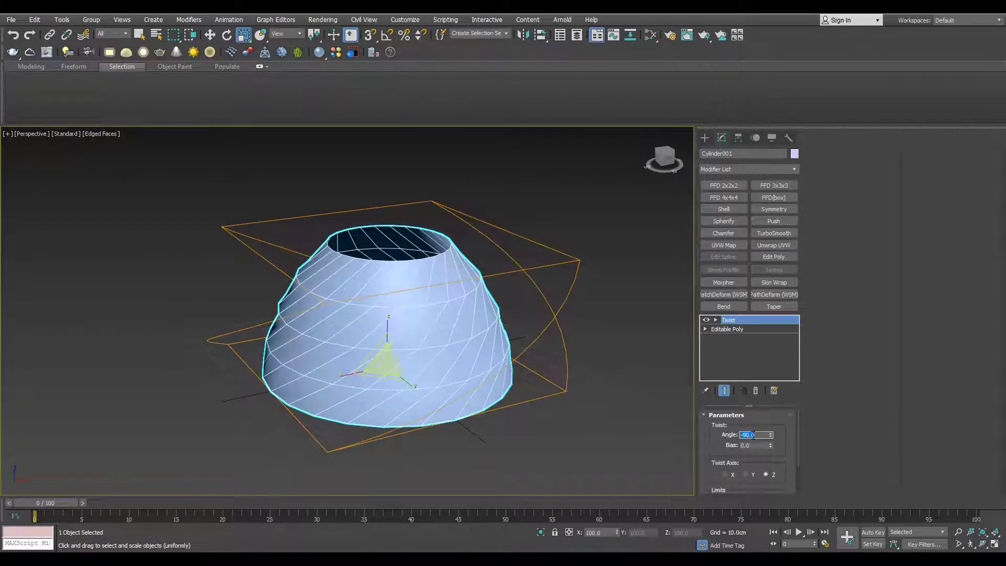
text(-45)
key(Return)
click(773, 257)
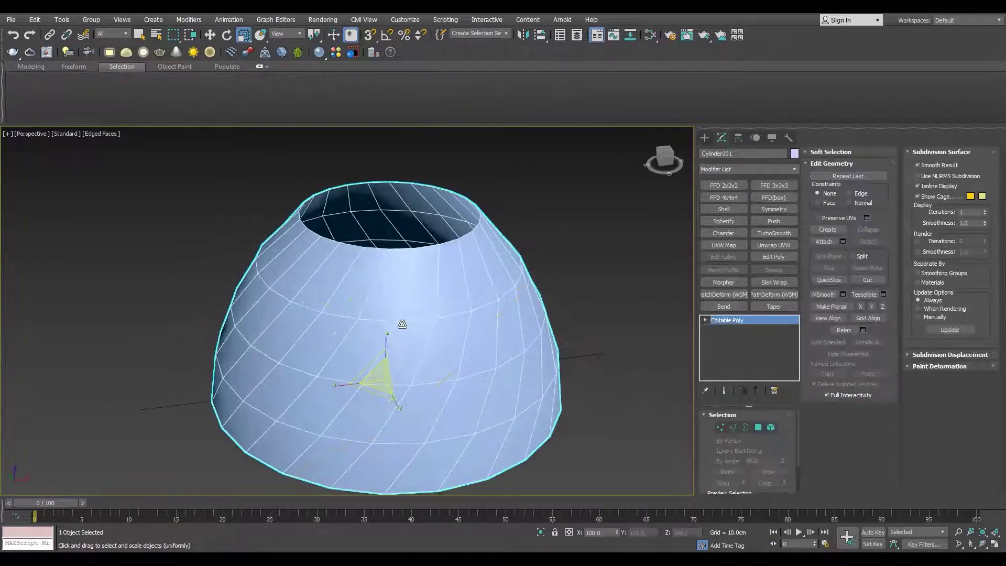
alt+middle_drag(335, 459, 396, 369)
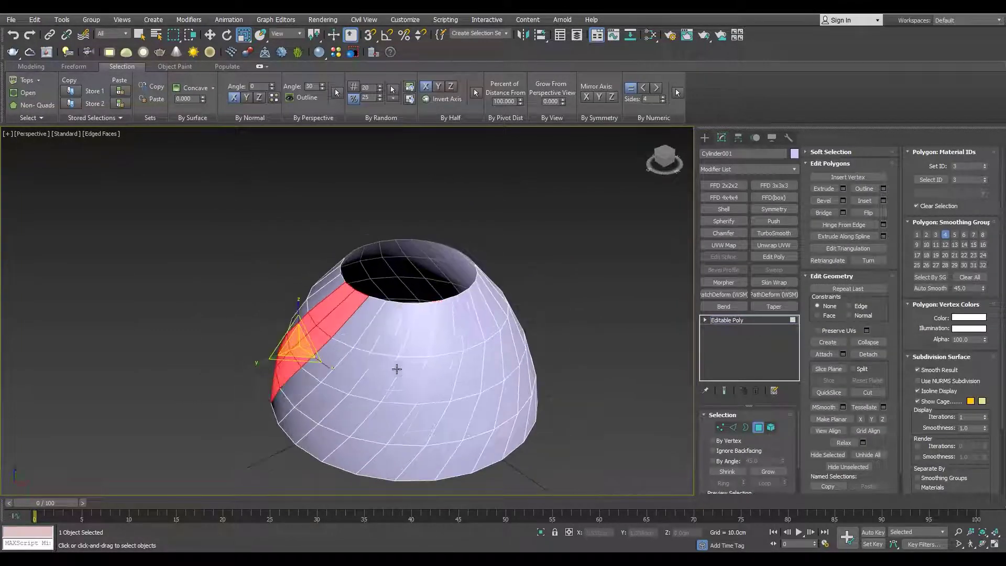
Select alternating twisted polygon strips around the dome and start a Bevel on them
key(2)
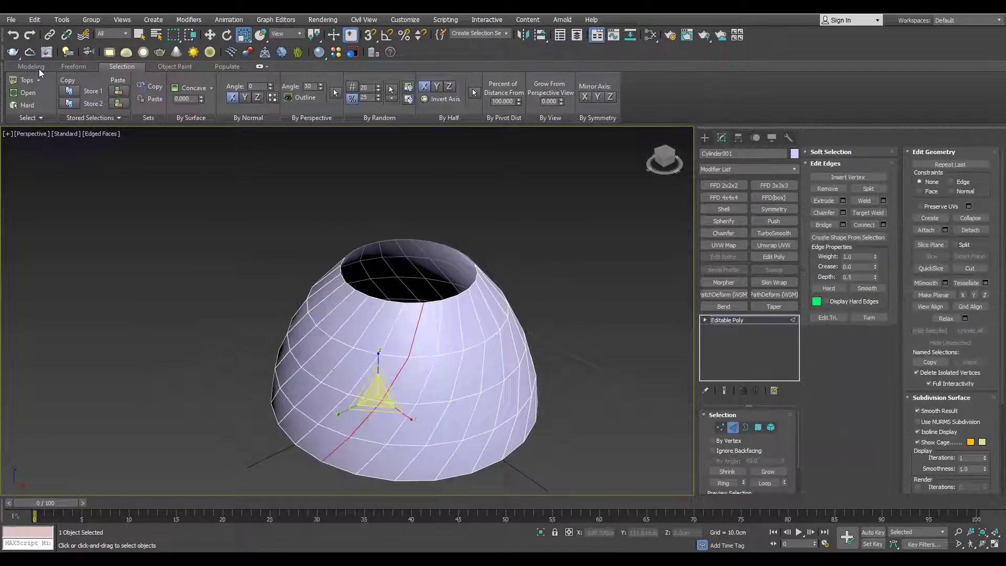
click(38, 69)
ctrl+click(758, 427)
key(ctrl+z)
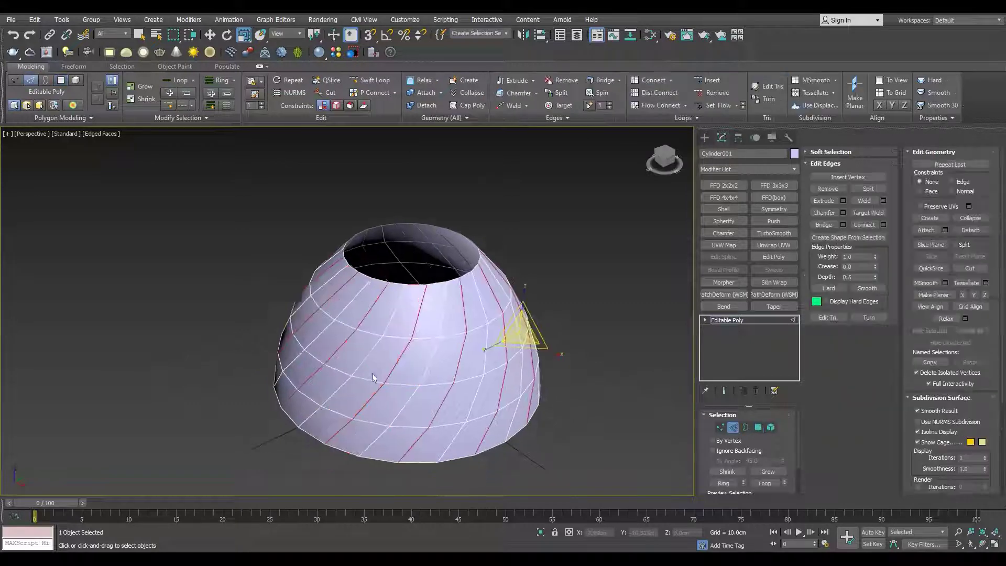
click(758, 427)
mouse_move(445, 393)
alt+middle_down()
mouse_move(401, 389)
mouse_move(417, 330)
alt+middle_up()
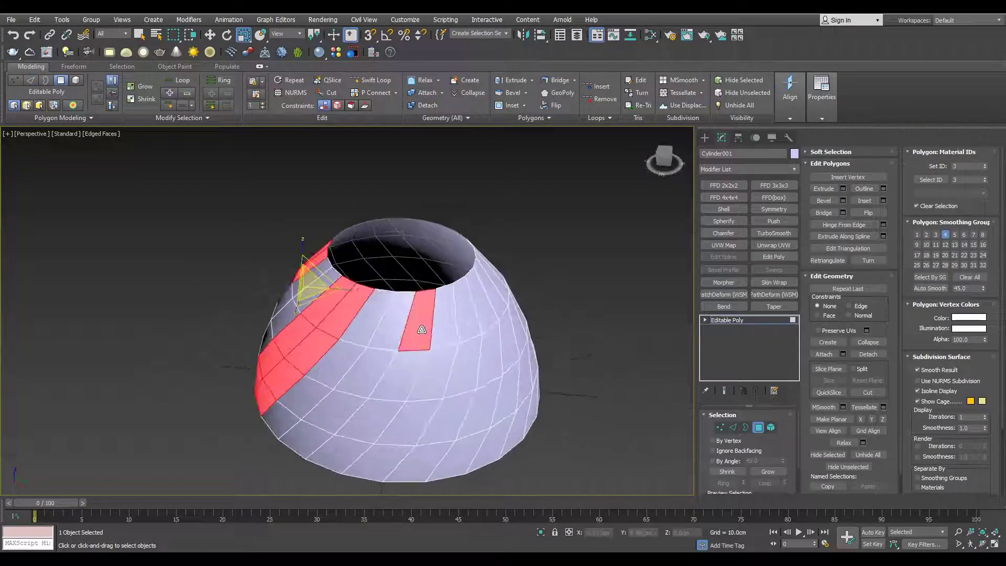
mouse_move(394, 430)
alt+middle_down()
mouse_move(360, 348)
mouse_move(406, 367)
alt+middle_up()
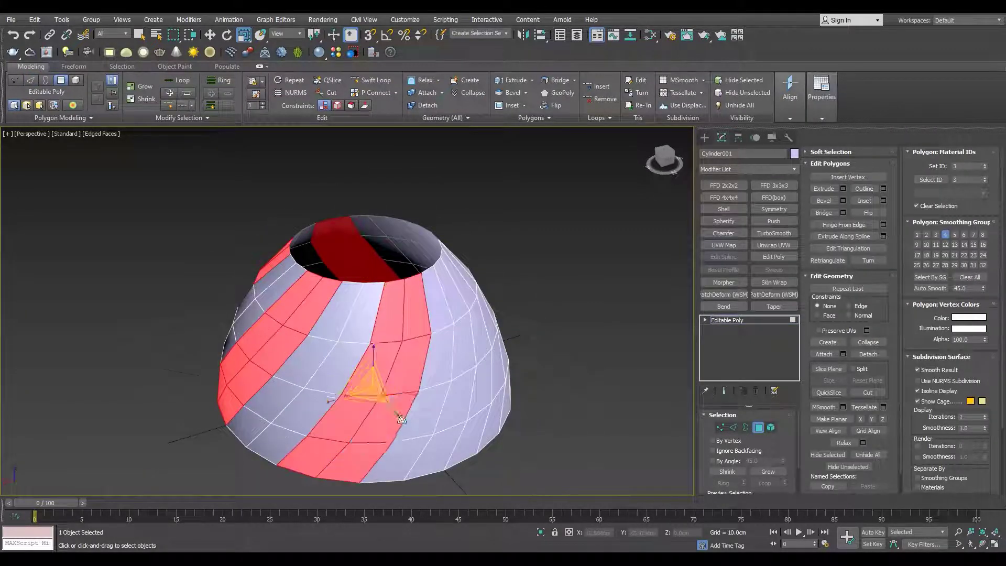
alt+middle_drag(378, 431, 415, 332)
alt+middle_drag(397, 471, 416, 392)
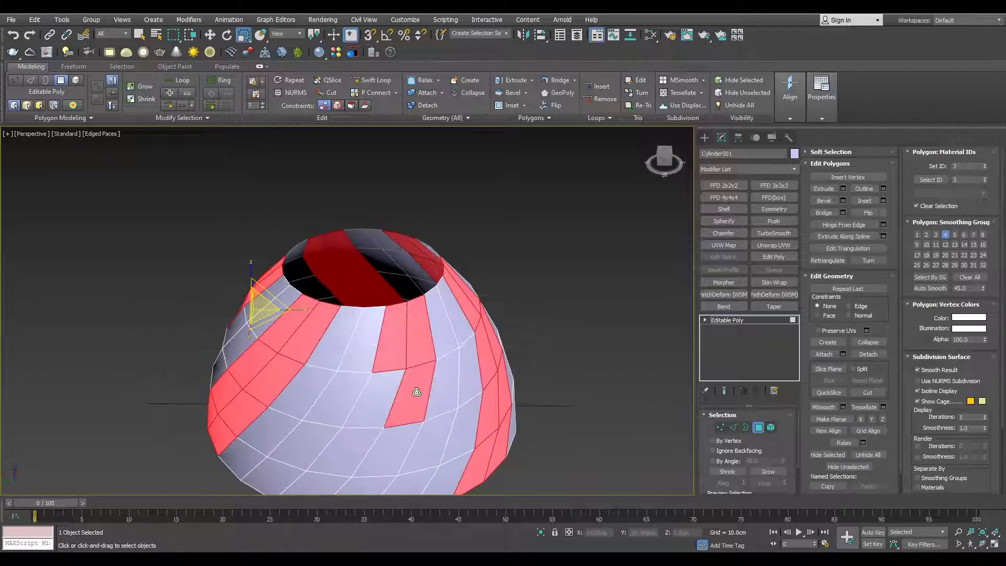
key(ctrl+shift+b)
alt+middle_drag(355, 482, 474, 289)
Apply the bevel with height 5 and outline 0
right_click(355, 347)
double_click(371, 332)
text(5)
click(352, 361)
Select the top ring of rim vertices in the Front view and move and scale them
key(f)
key(1)
key(F3)
drag(178, 414, 178, 414)
key(w)
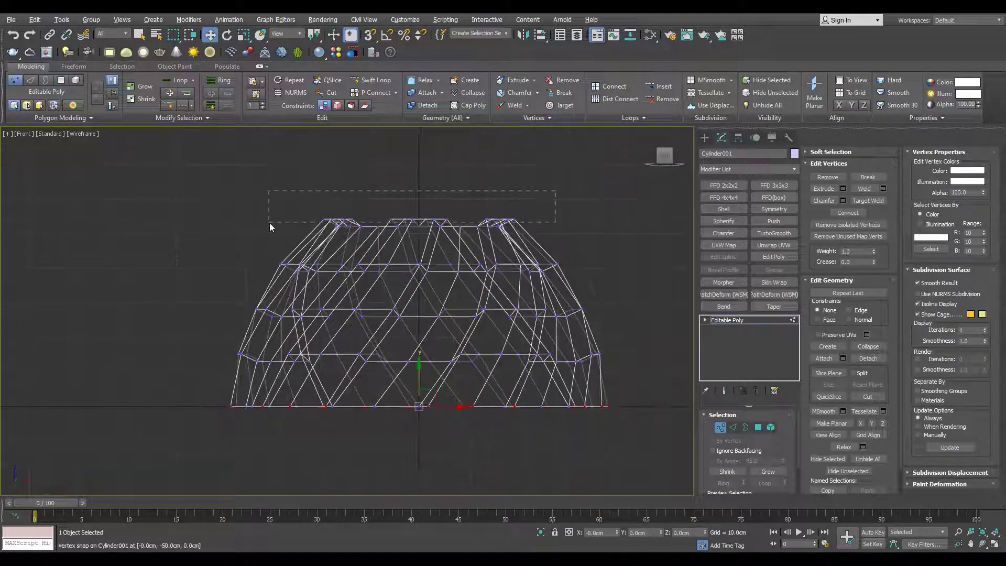
drag(270, 223, 269, 223)
key(z)
key(alt+w)
key(alt+w)
alt+middle_drag(470, 382, 454, 281)
scroll(452, 281, up, 3)
key(r)
scroll(383, 279, down, 5)
Turn on select-by-angle and switch to border selection while inspecting under the shade
key(4)
alt+middle_drag(383, 279, 382, 287)
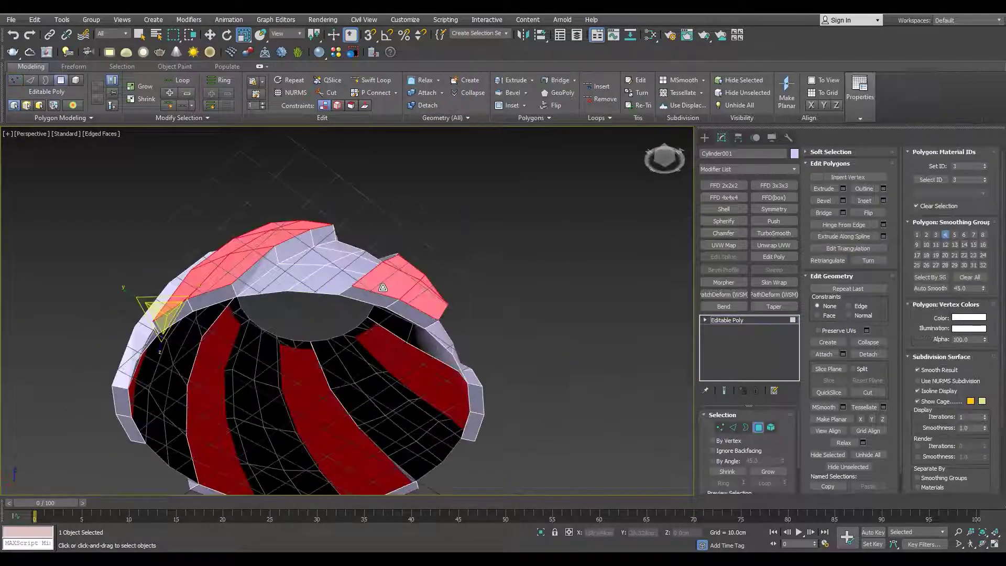
click(736, 461)
key(3)
mouse_move(419, 314)
alt+middle_down()
mouse_move(433, 238)
mouse_move(472, 282)
alt+middle_up()
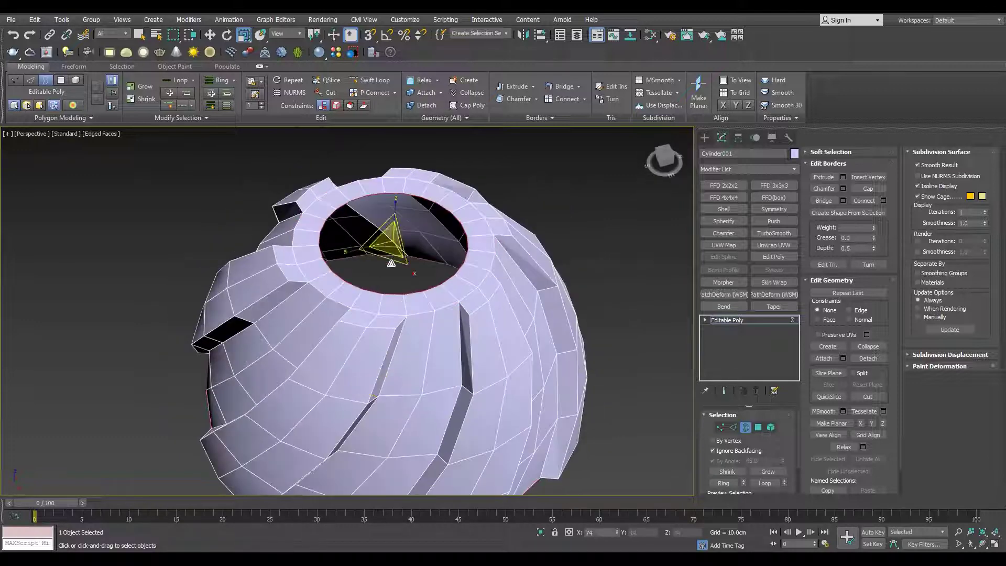
key(F4)
mouse_move(508, 320)
alt+middle_down()
mouse_move(516, 336)
mouse_move(457, 227)
alt+middle_up()
Create a new Standard material in the Slate Material Editor by searching 'sta'
key(m)
click(425, 142)
text(sta)
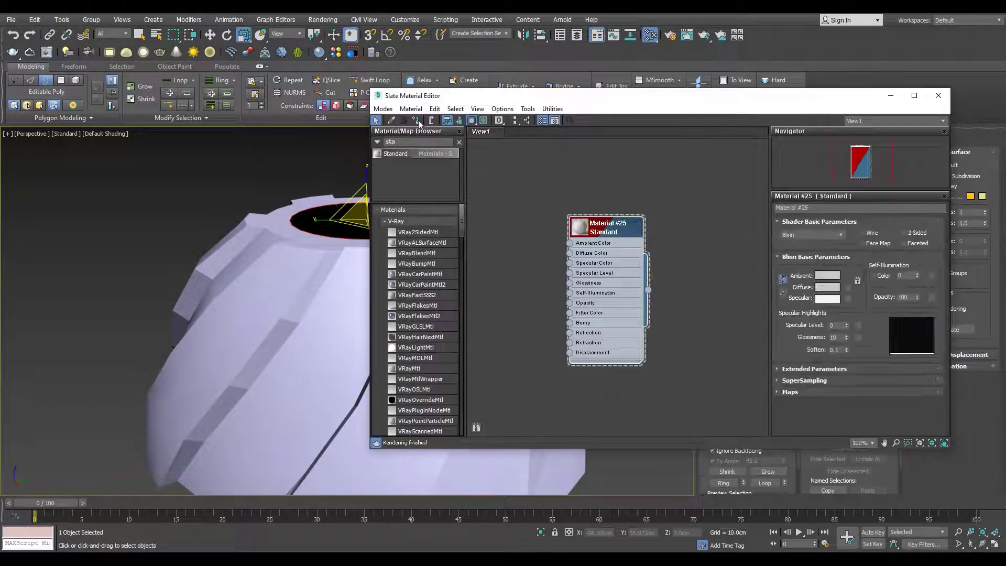
Assign Material #25 to the lamp shade and close the Slate Material Editor
click(419, 120)
click(938, 96)
key(F4)
Select an edge loop on the shade, return to vertex level, and switch to four viewports
key(2)
double_click(300, 313)
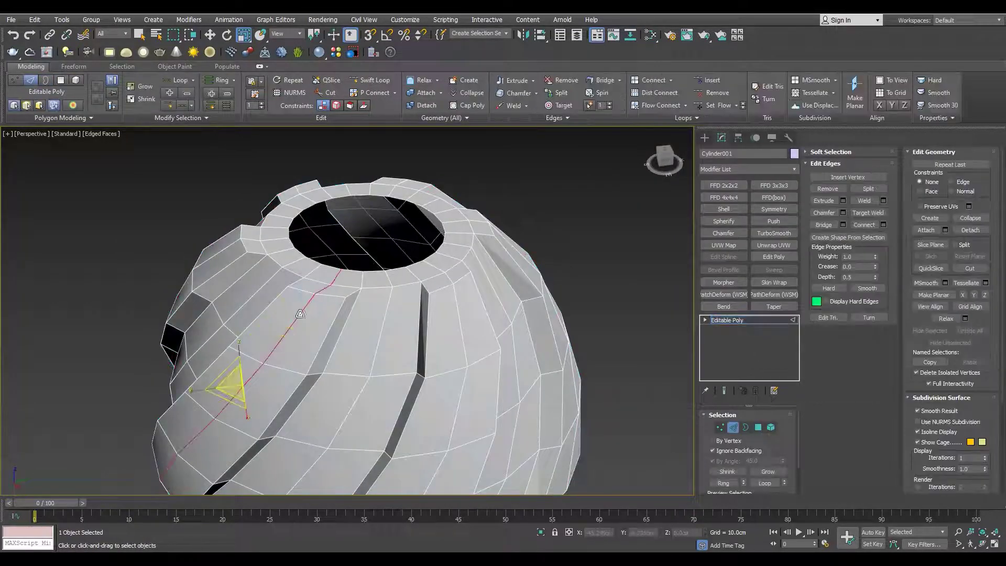
scroll(307, 305, down, 4)
mouse_move(307, 305)
alt+middle_down()
mouse_move(435, 342)
mouse_move(399, 303)
mouse_move(335, 282)
alt+middle_up()
scroll(414, 325, up, 3)
key(1)
key(alt+w)
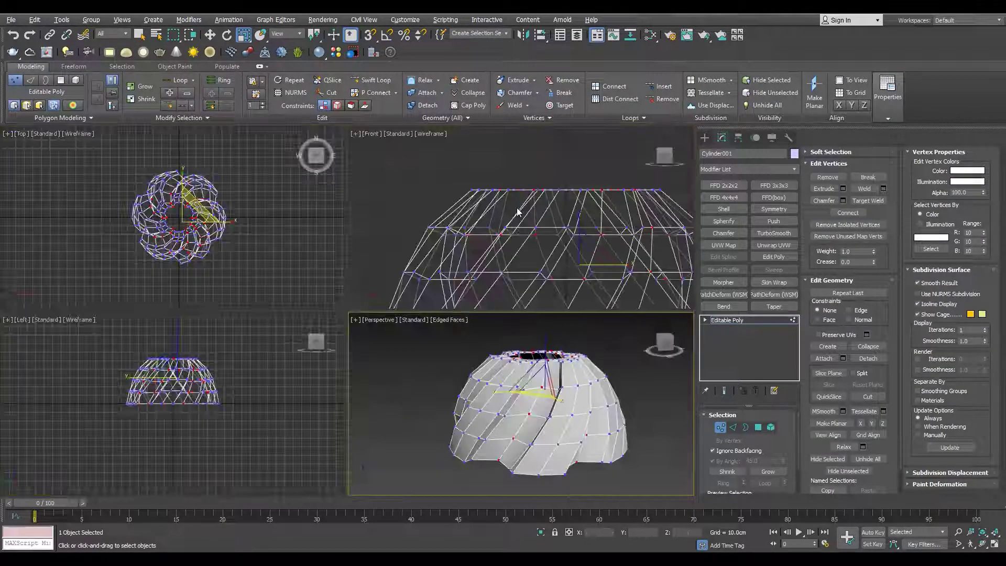
Maximize the perspective view and orbit to look into the dome's opening
key(alt+w)
key(F3)
key(alt+w)
key(alt+w)
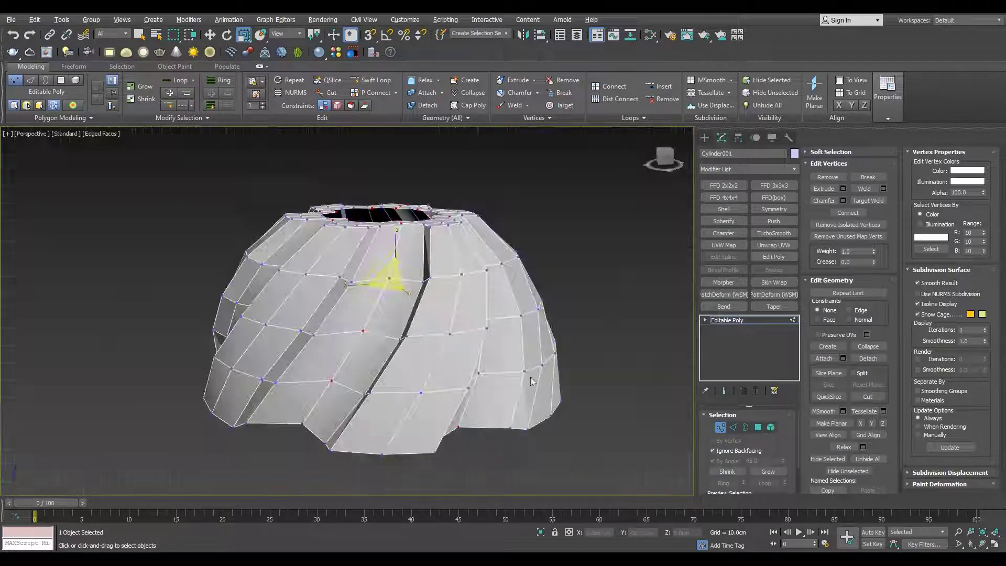
alt+middle_drag(389, 349, 410, 370)
scroll(409, 370, up, 3)
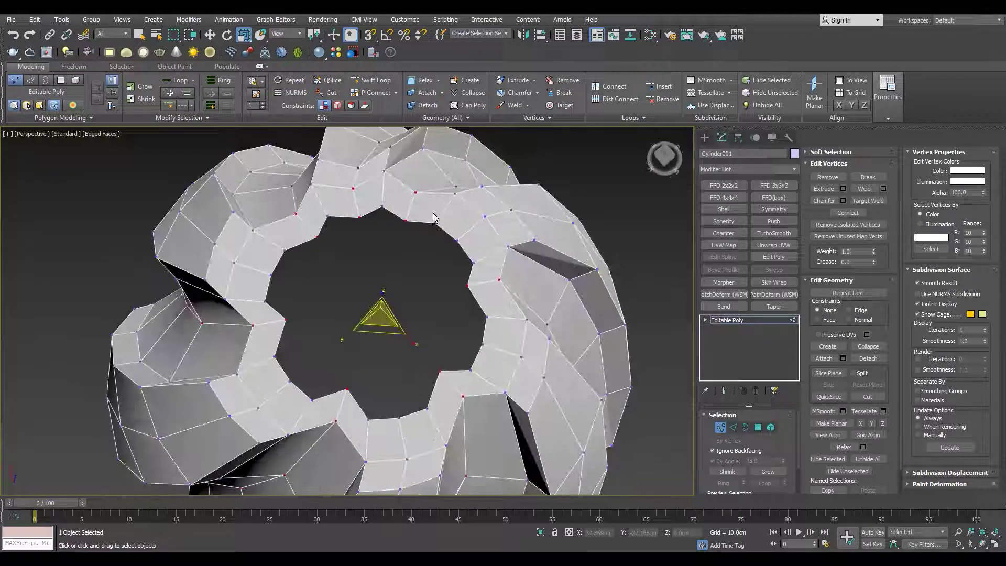
alt+middle_drag(442, 216, 462, 274)
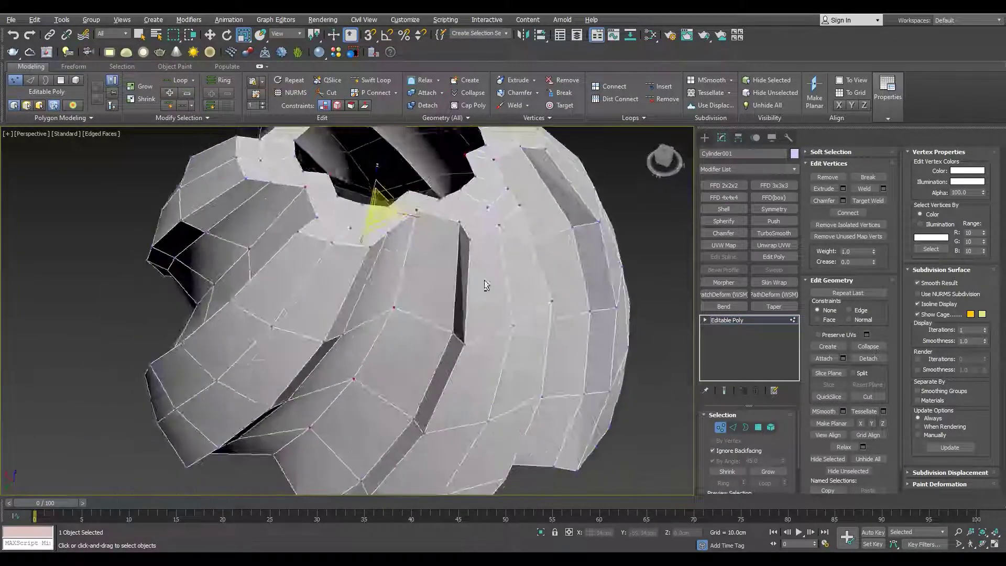
Switch to Border sub-object level and zoom in on the bottom opening's rim
key(3)
scroll(467, 245, up, 3)
mouse_move(467, 244)
alt+middle_down()
mouse_move(279, 313)
mouse_move(394, 251)
mouse_move(366, 293)
alt+middle_up()
key(2)
scroll(278, 312, down, 5)
key(3)
scroll(335, 335, up, 3)
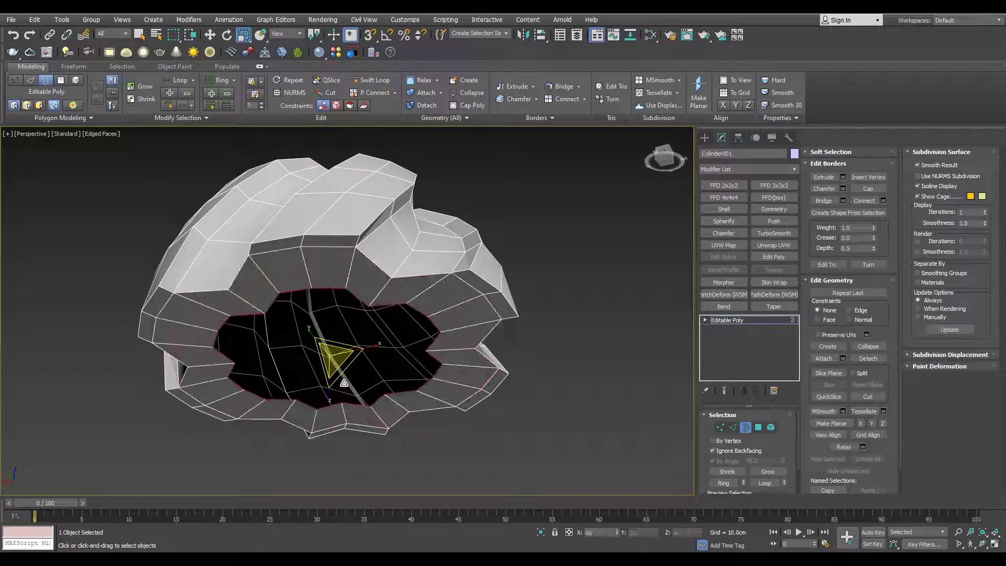
Orbit below the dome and select the border of its bottom opening
key(alt+w)
key(alt+w)
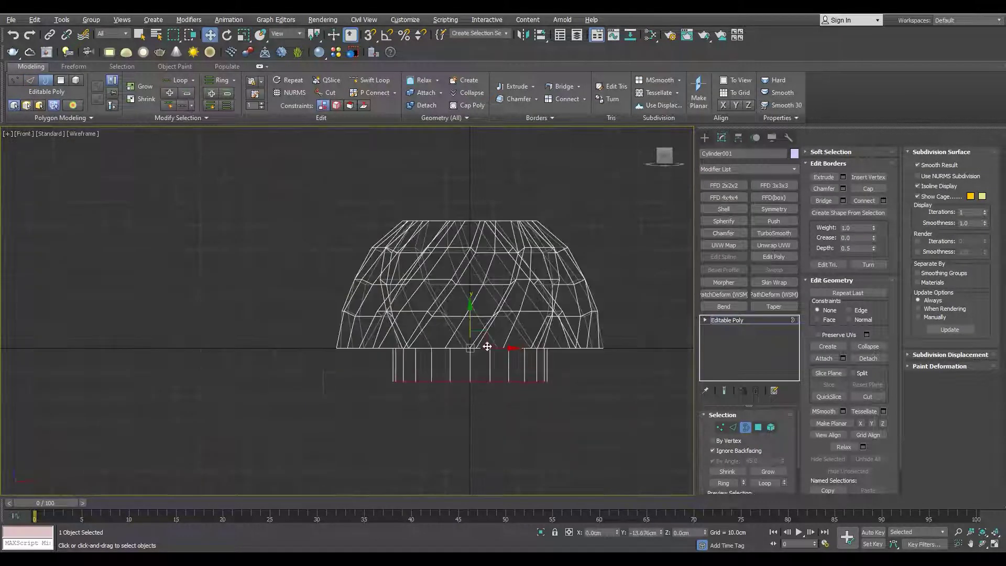
key(alt+w)
key(alt+w)
mouse_move(408, 366)
alt+middle_down()
mouse_move(456, 298)
mouse_move(398, 304)
alt+middle_up()
key(3)
key(F4)
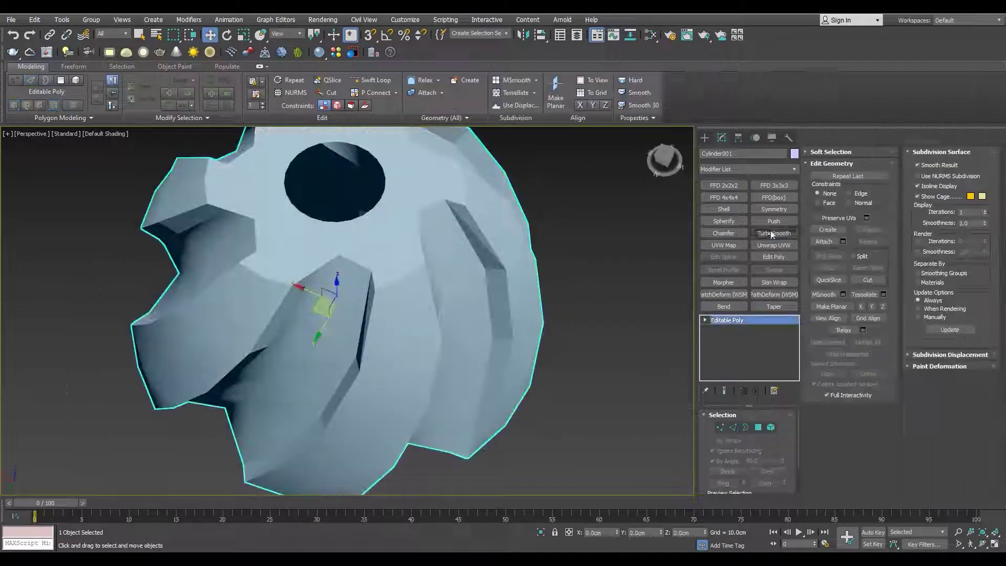
scroll(224, 265, down, 3)
mouse_move(224, 265)
alt+middle_down()
mouse_move(380, 317)
mouse_move(376, 278)
alt+middle_up()
key(F4)
key(2)
key(3)
click(377, 278)
Shift-scale the rim outward, then Shift-move it down into a sloped flare and tall base walls
key(r)
shift+drag(368, 312, 395, 287)
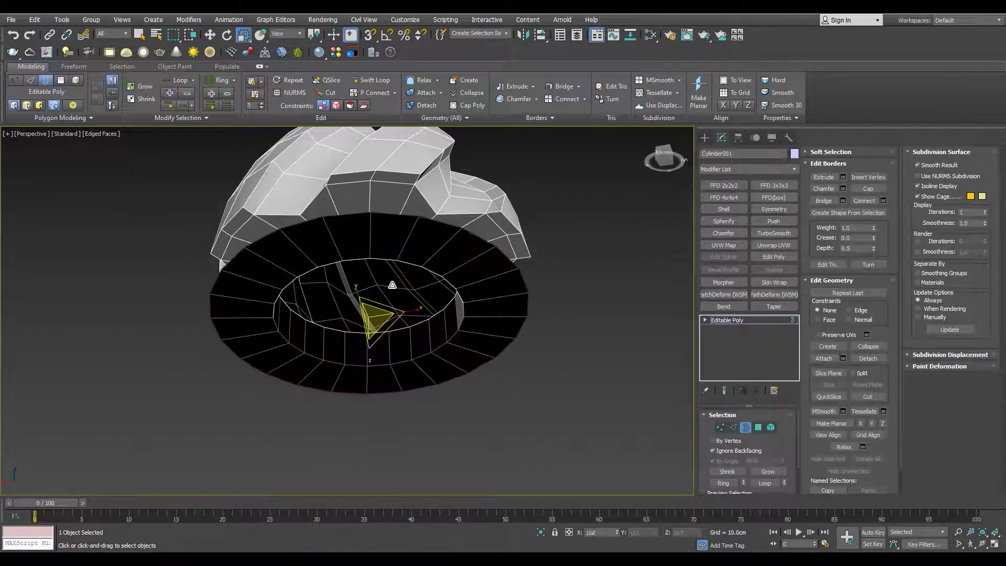
key(f)
key(F4)
drag(413, 351, 413, 380)
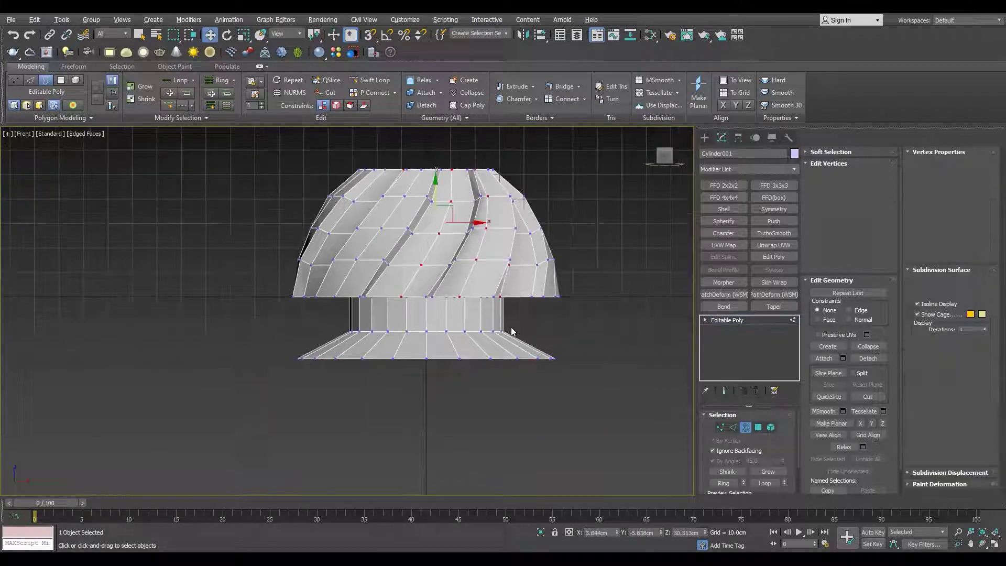
key(F3)
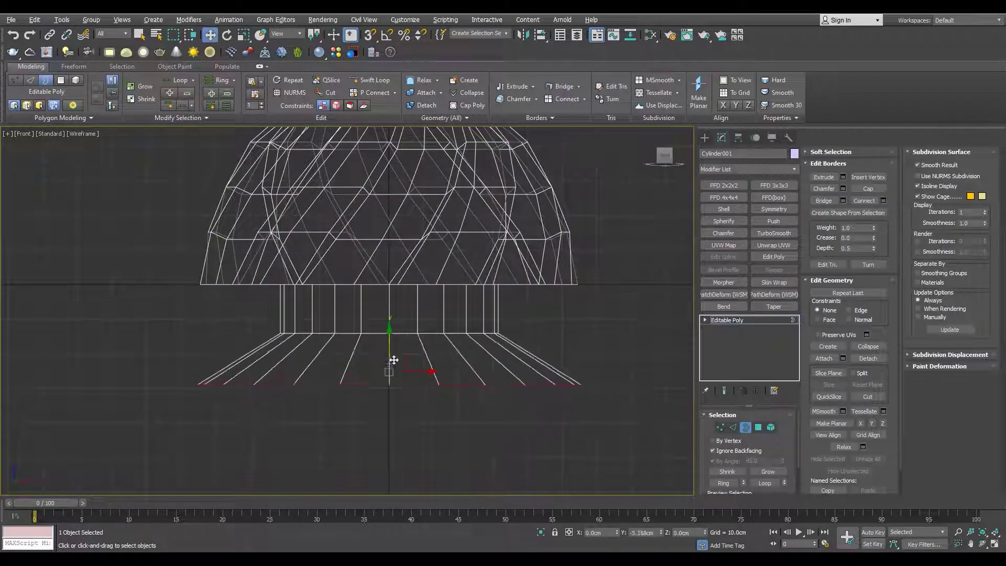
middle_drag(393, 360, 402, 260)
scroll(401, 260, down, 2)
Select edges on the sloped flare for scaling and check the base from below
key(F3)
key(F3)
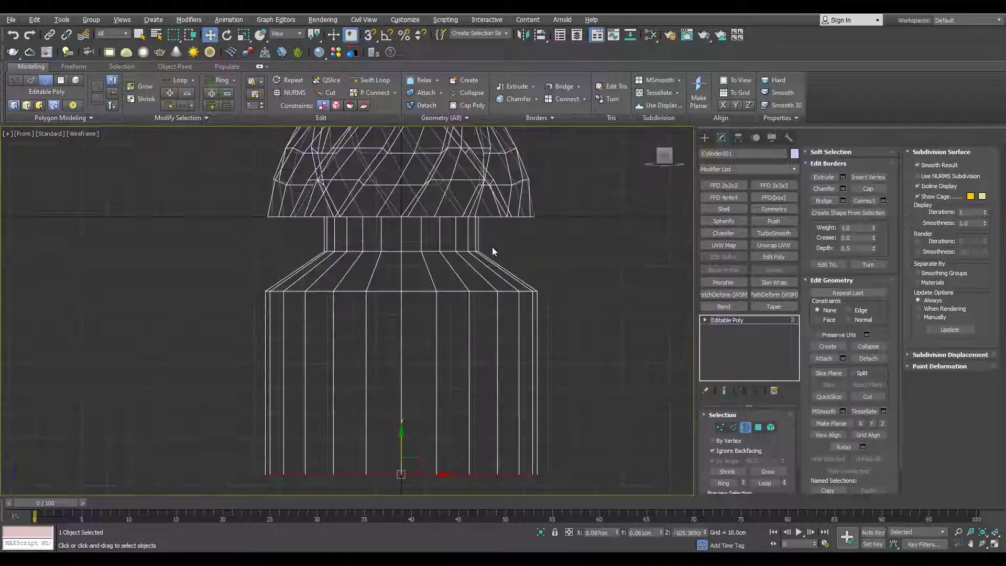
key(2)
scroll(491, 247, up, 2)
click(511, 278)
scroll(476, 289, down, 2)
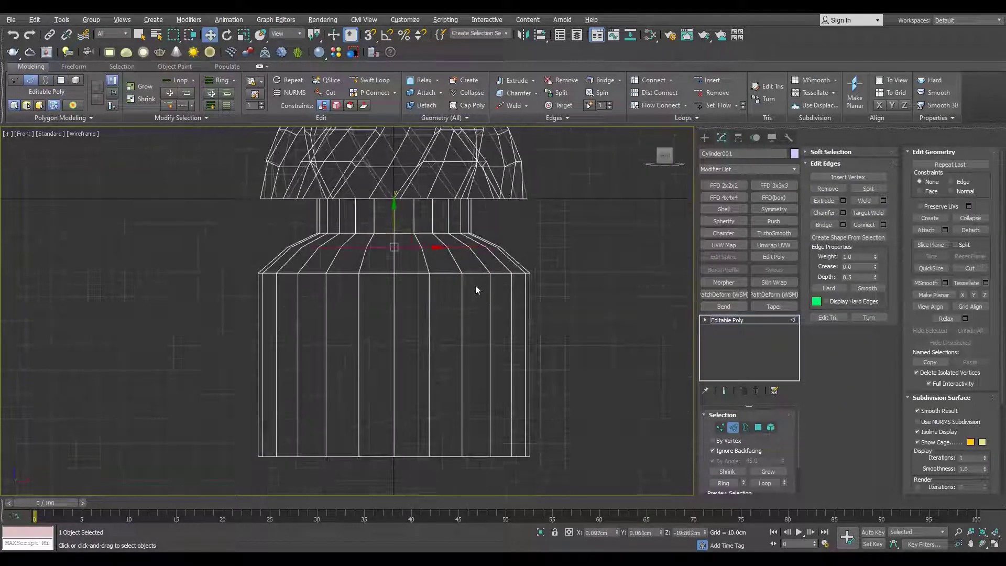
scroll(397, 238, up, 2)
key(r)
key(p)
key(F3)
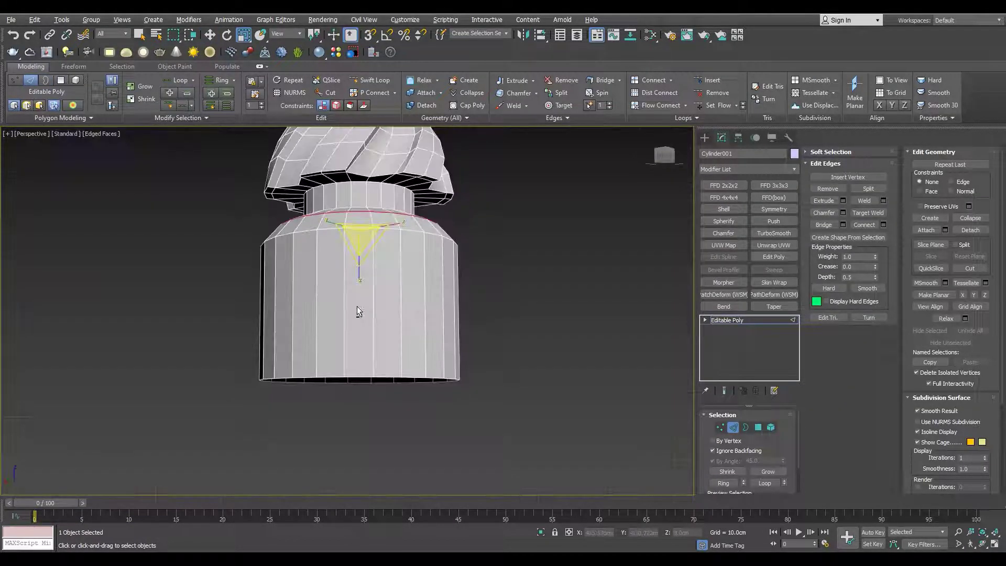
alt+middle_drag(401, 246, 401, 314)
key(f)
key(F3)
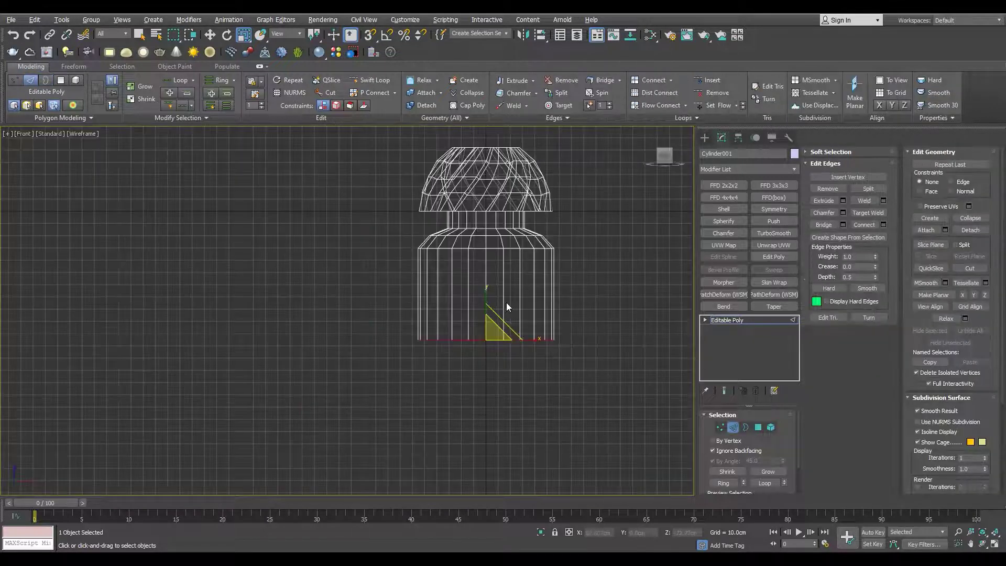
key(alt+w)
key(alt+w)
key(2)
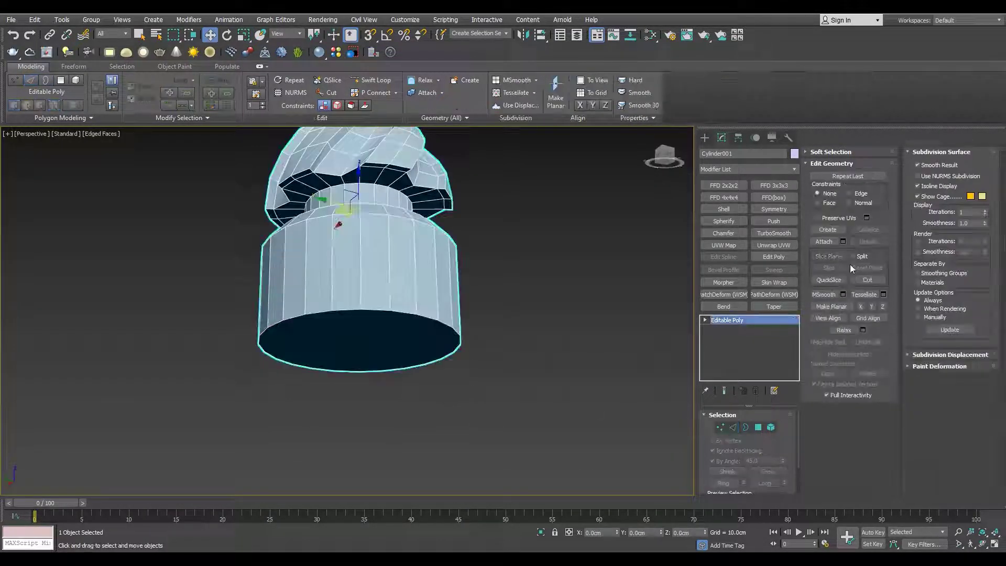
Chamfer the bottom edge loop of the base
key(2)
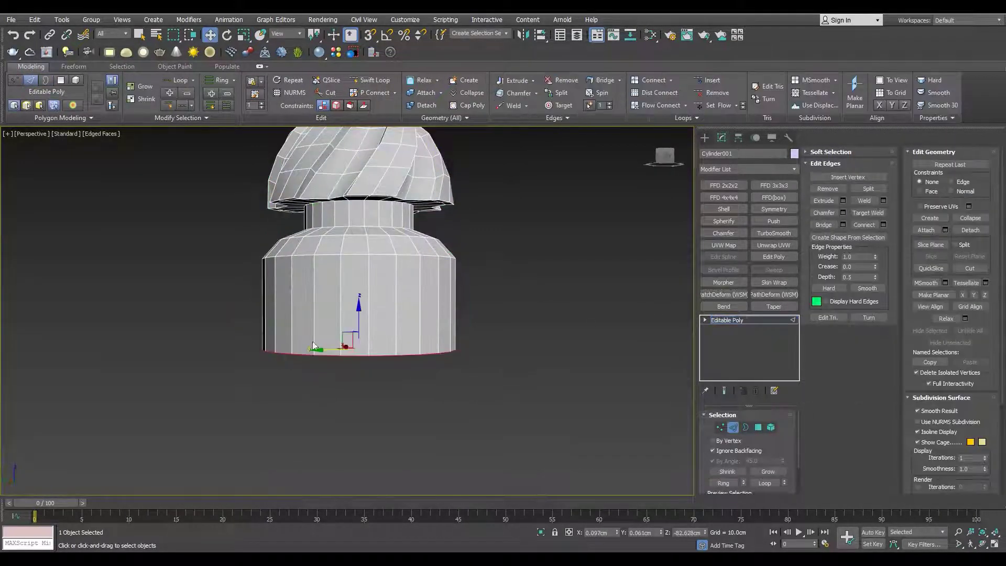
click(842, 212)
alt+middle_drag(357, 127, 314, 220)
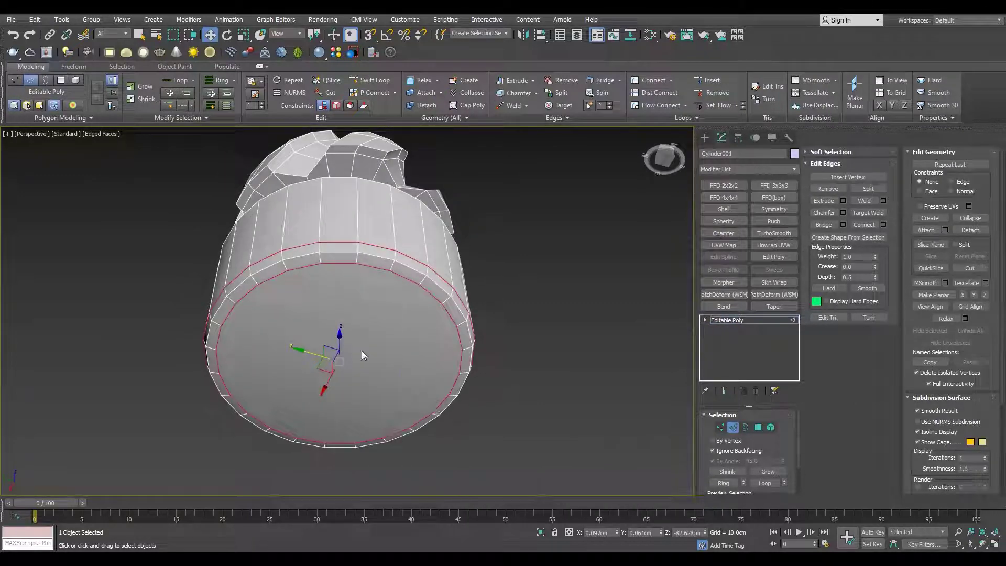
click(352, 422)
Delete the base's bottom cap polygon to open its underside
key(4)
click(357, 328)
key(Delete)
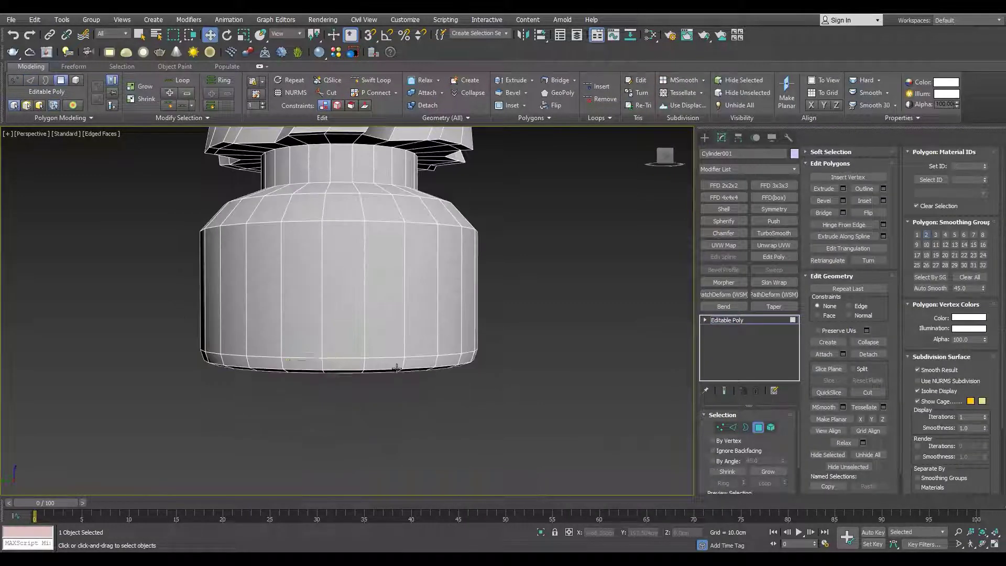
alt+middle_drag(409, 315, 366, 262)
scroll(335, 315, up, 5)
Push the top opening's border slightly down into the dome
key(3)
click(412, 334)
shift+drag(320, 291, 321, 312)
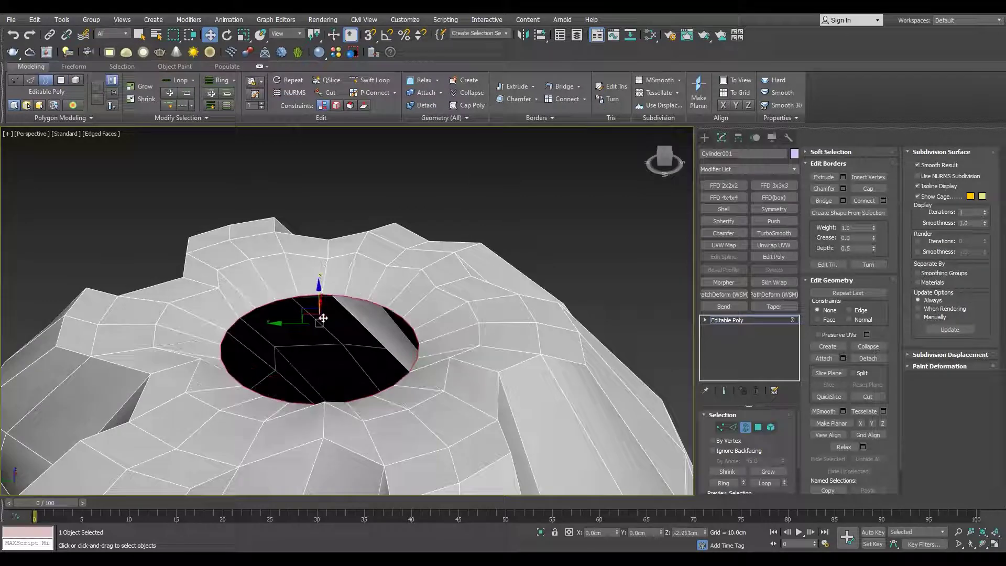
key(4)
key(F4)
mouse_move(587, 247)
alt+middle_down()
mouse_move(433, 318)
mouse_move(430, 283)
alt+middle_up()
Select the rim edge loop and the ring of faces around the top opening
key(2)
double_click(524, 262)
mouse_move(524, 262)
alt+middle_down()
mouse_move(493, 302)
mouse_move(475, 409)
mouse_move(450, 366)
alt+middle_up()
key(F4)
key(4)
click(539, 307)
key(F4)
key(F4)
scroll(411, 352, up, 3)
key(4)
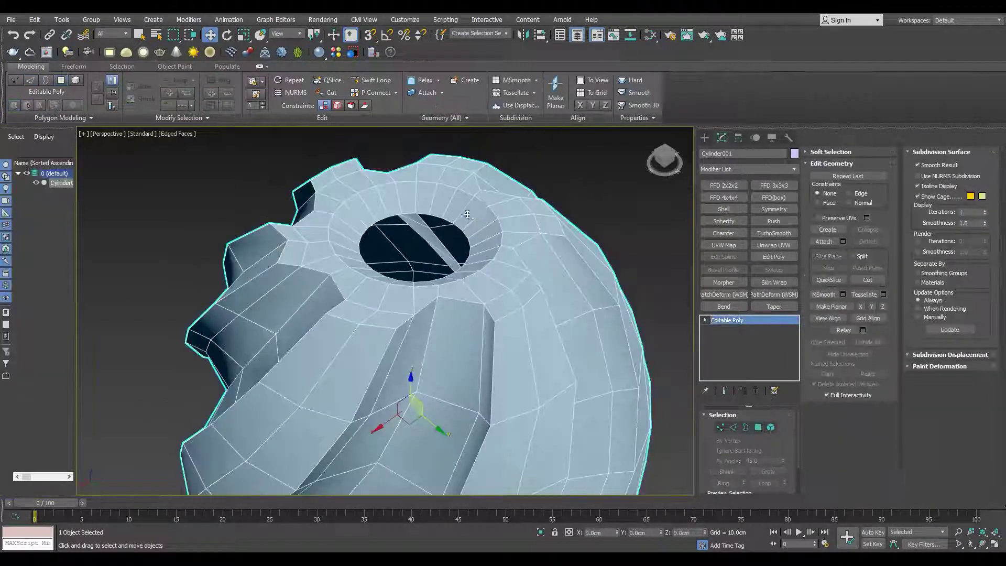
scroll(470, 305, up, 3)
Scale the top rim inward into a narrower collar and cap the opening
key(3)
click(470, 305)
scroll(471, 305, down, 3)
alt+middle_drag(470, 304, 440, 325)
scroll(440, 325, up, 3)
key(r)
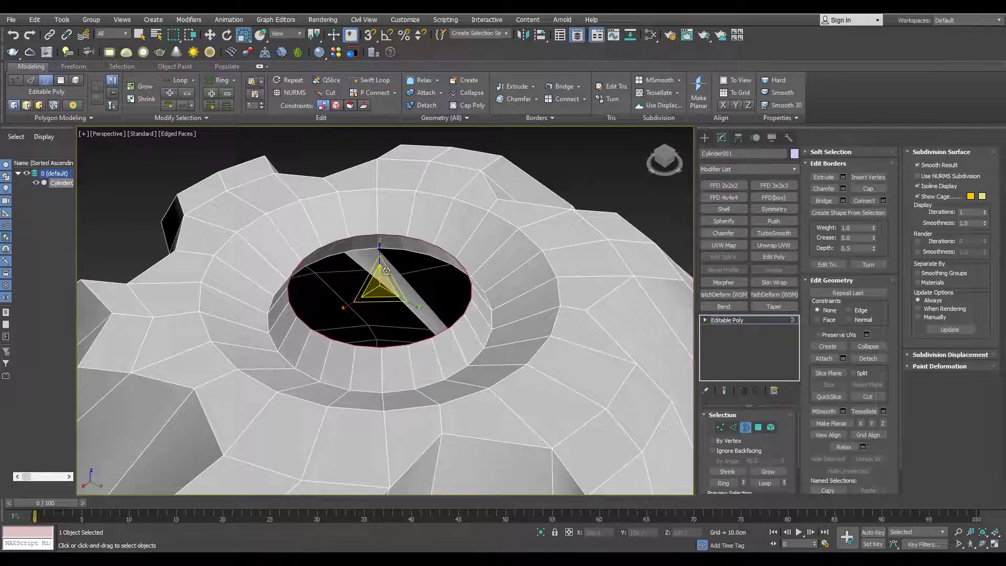
key(alt+w)
key(alt+w)
Frame the new cap in Top view and begin cutting edges across it
key(1)
scroll(470, 286, up, 5)
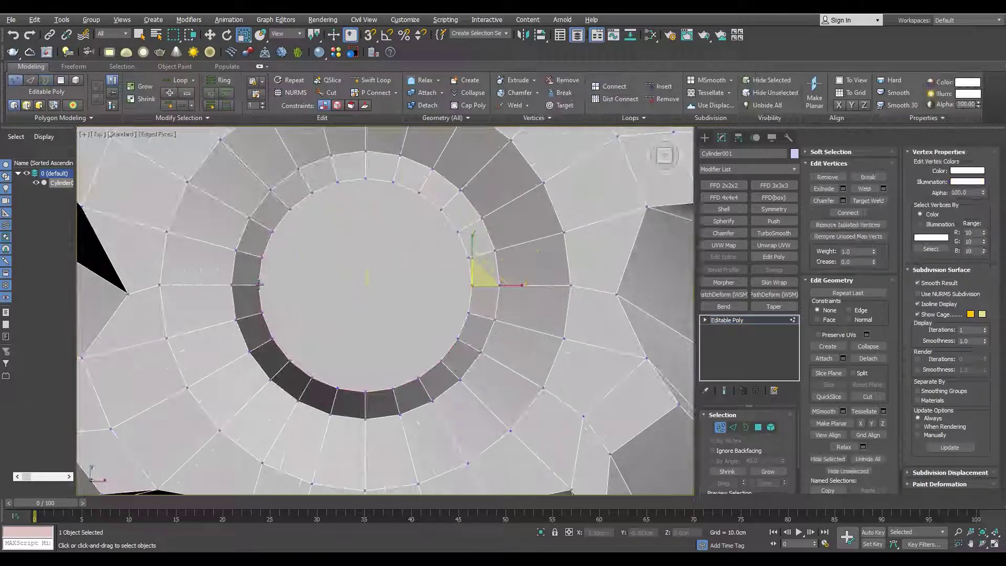
middle_drag(366, 271, 374, 279)
key(alt+c)
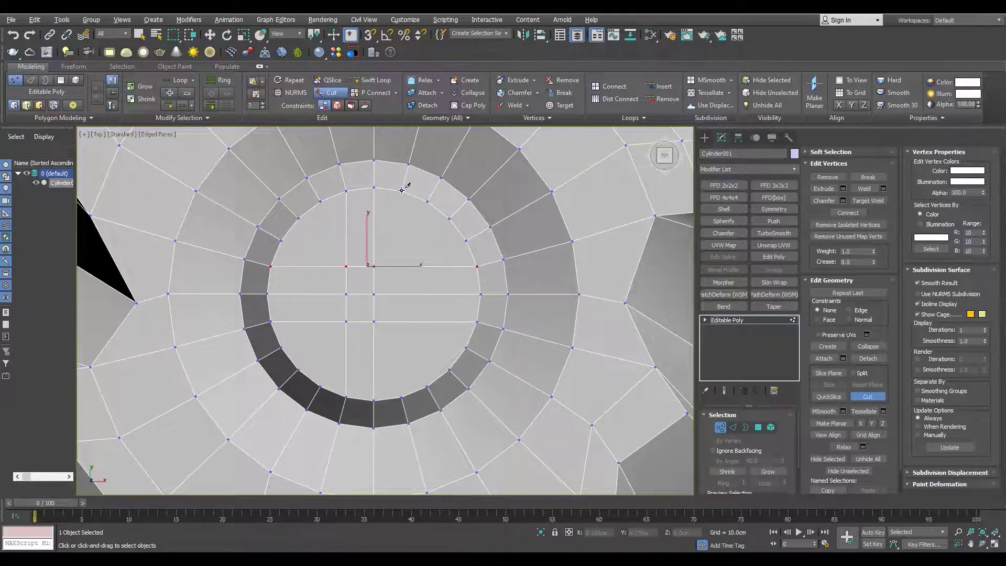
Bevel the cross-shaped faces downward so the cross sinks into the cap
key(p)
key(4)
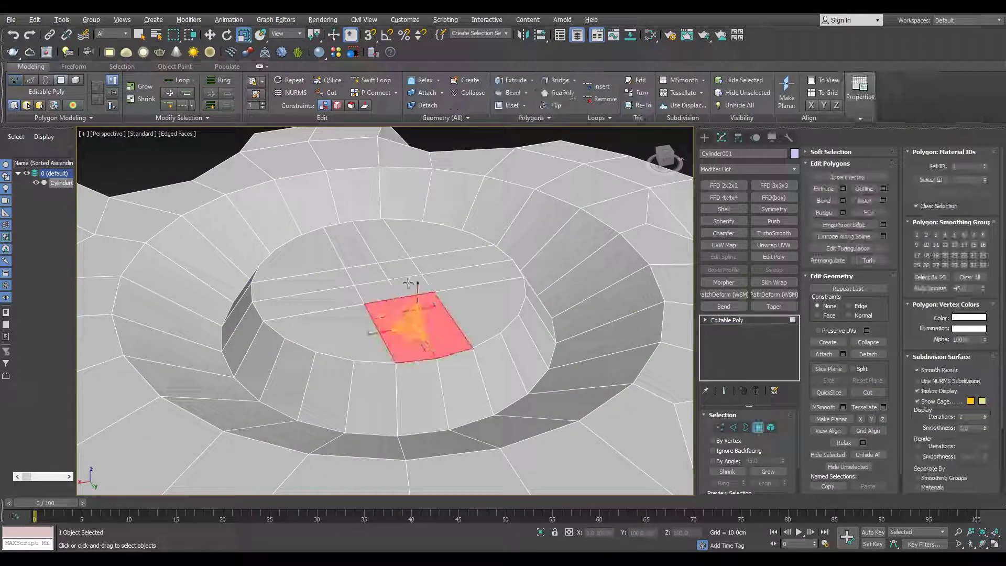
alt+middle_drag(443, 262, 419, 294)
drag(393, 332, 394, 362)
alt+middle_drag(473, 310, 407, 362)
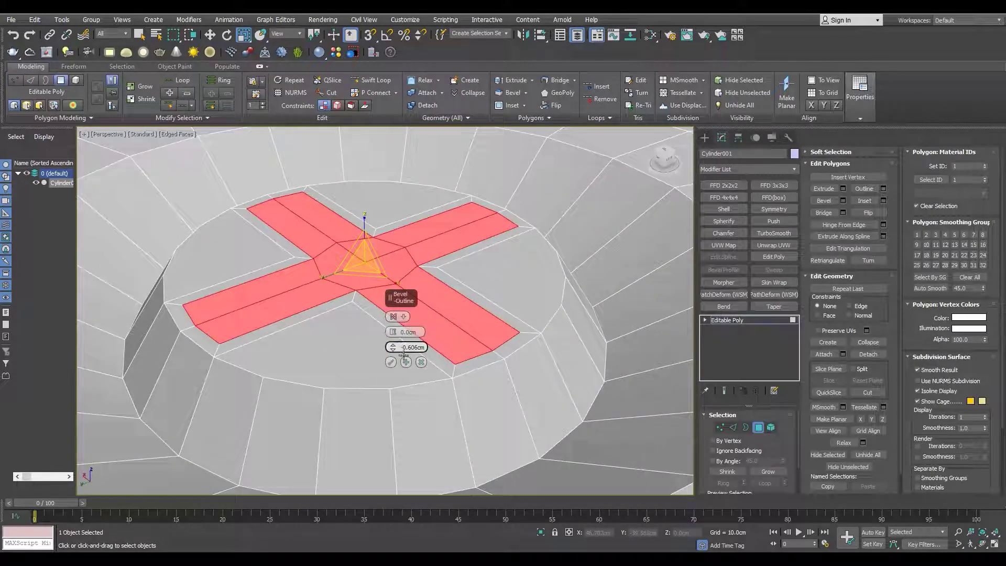
click(405, 362)
drag(393, 332, 393, 349)
mouse_move(398, 338)
alt+middle_down()
mouse_move(415, 272)
mouse_move(382, 366)
alt+middle_up()
click(391, 362)
Try inserting edge loops around the recessed cross in vertex and edge modes
key(1)
scroll(419, 273, up, 5)
key(shift+alt+w)
key(2)
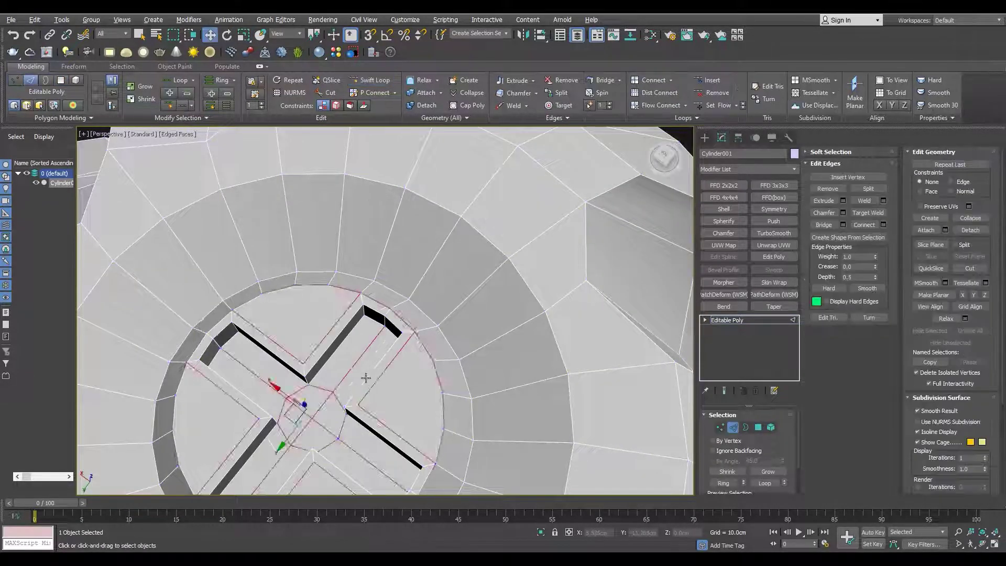
key(1)
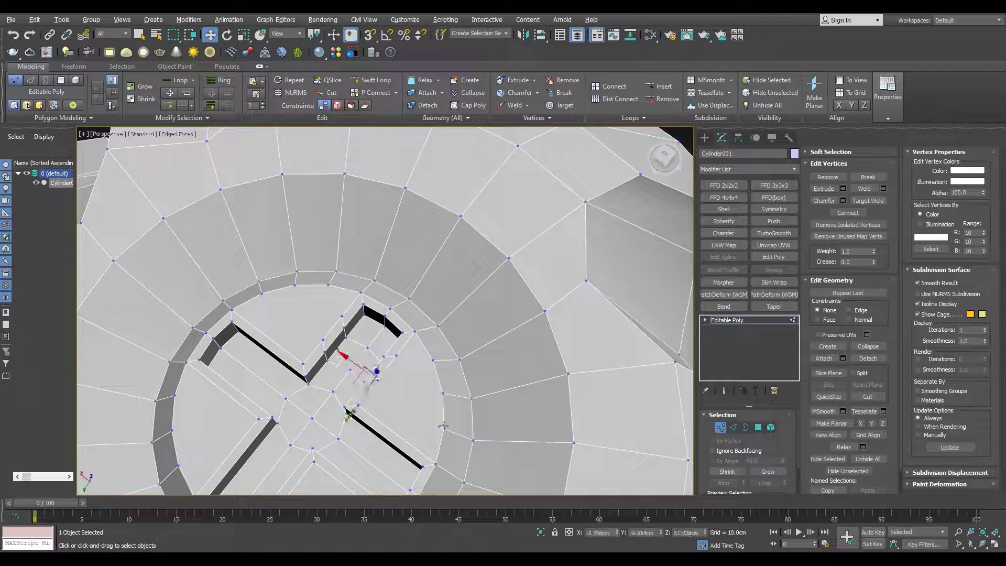
scroll(319, 342, down, 3)
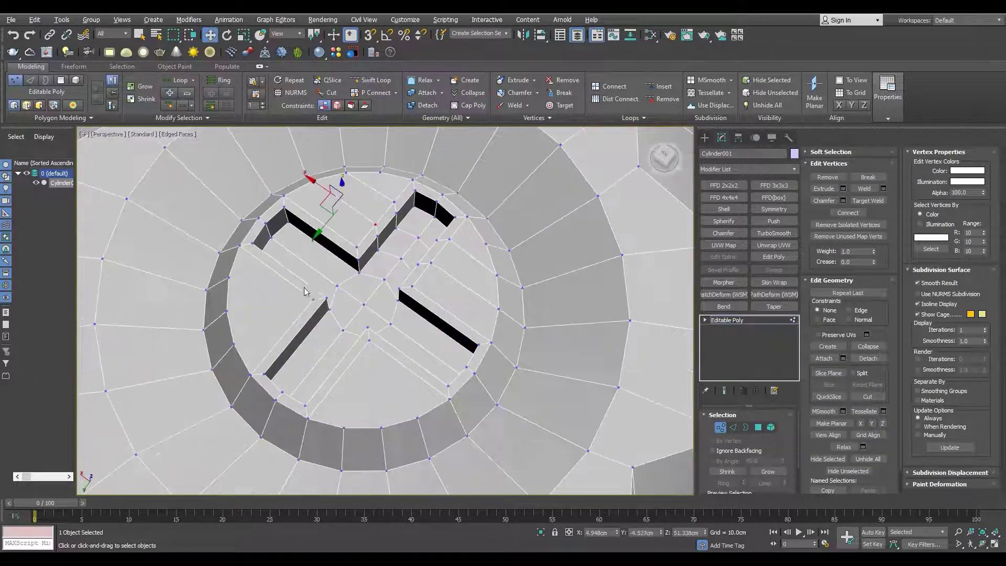
scroll(290, 311, up, 5)
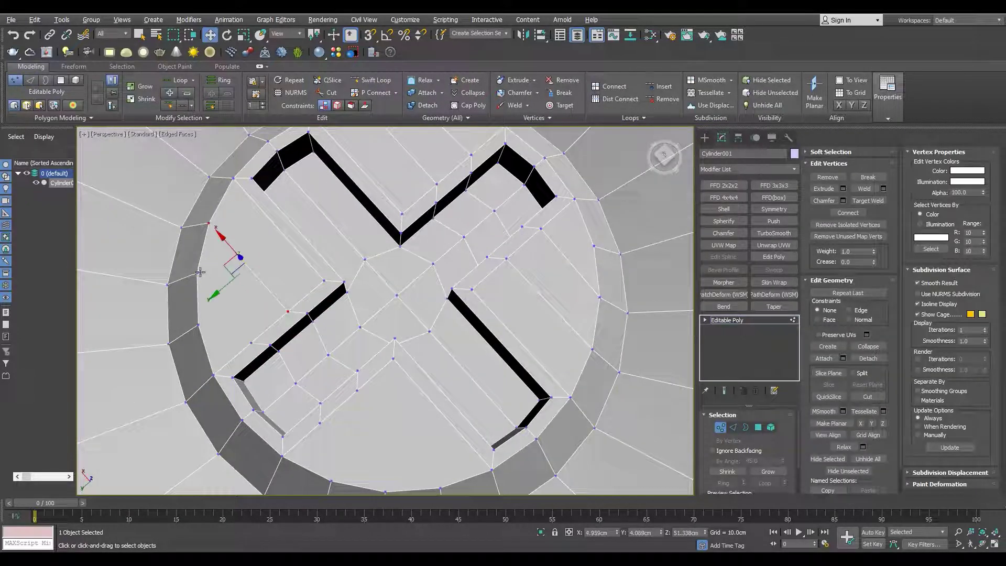
Orbit around the cross and return to polygon mode with extra selection tools
alt+middle_drag(256, 357, 360, 334)
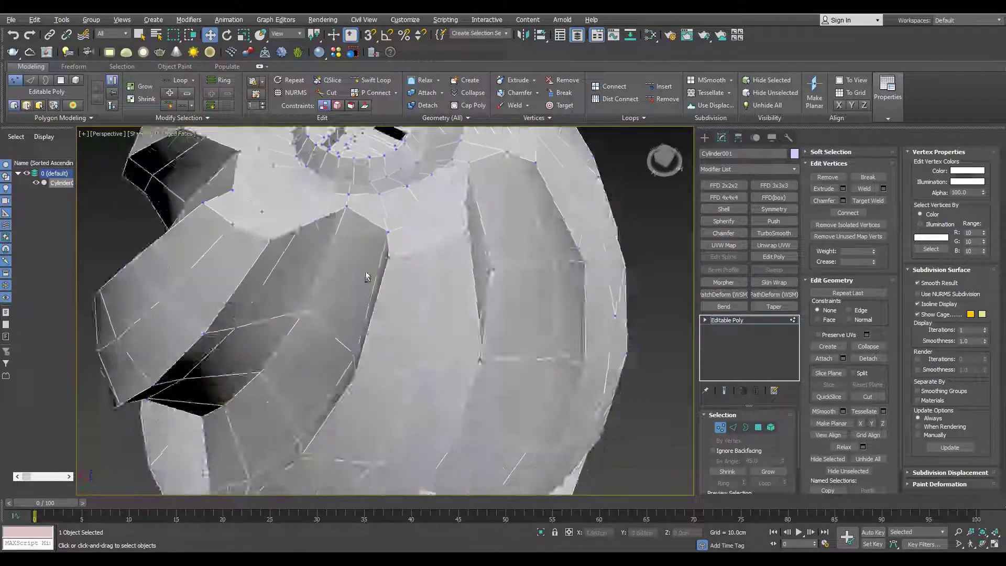
key(4)
click(122, 66)
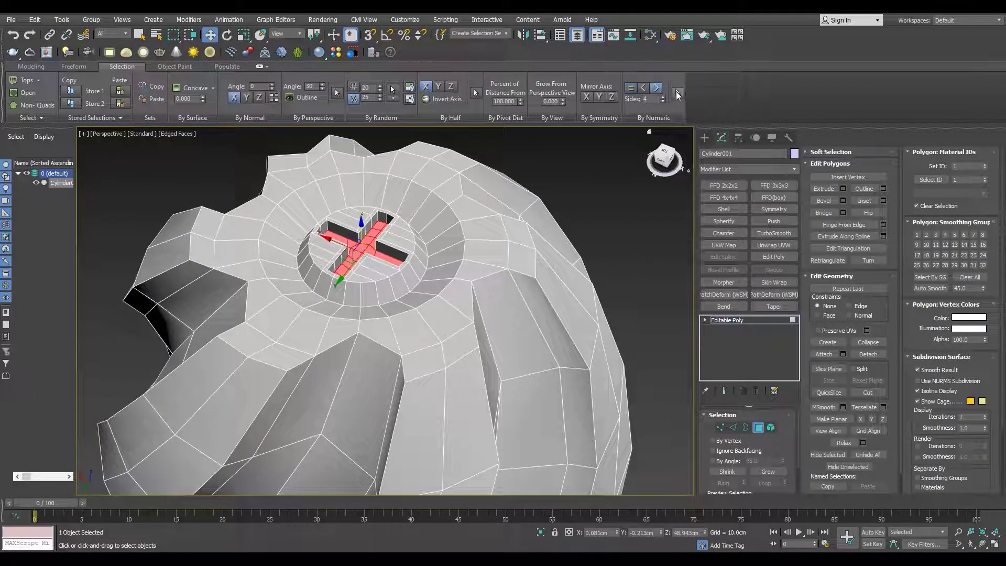
scroll(398, 299, up, 3)
Select the inner wall face ring and turn the view to face the bottom cap in Edge mode
scroll(381, 345, up, 2)
double_click(381, 346)
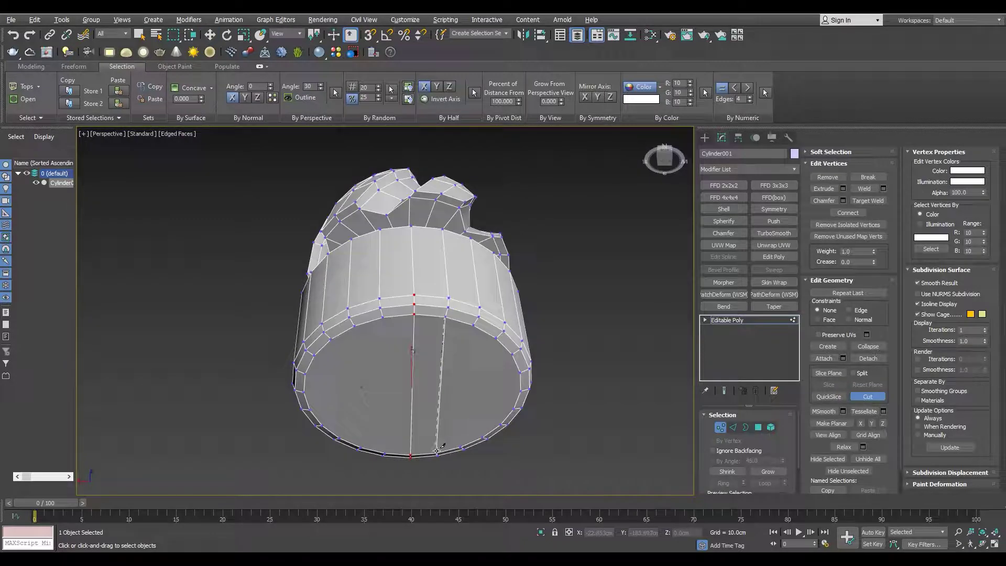
alt+middle_drag(437, 450, 412, 418)
scroll(403, 432, up, 2)
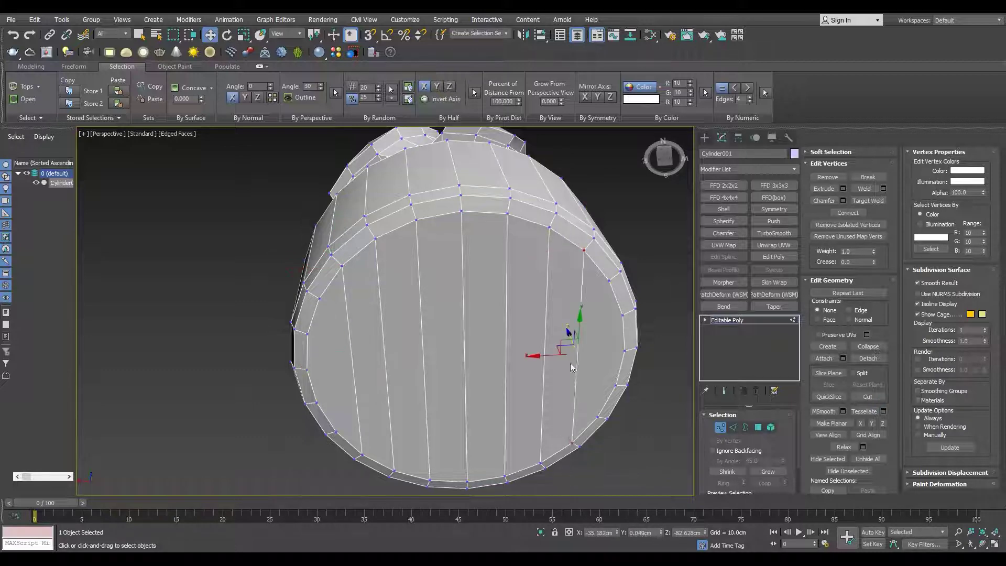
key(2)
alt+middle_drag(577, 364, 494, 195)
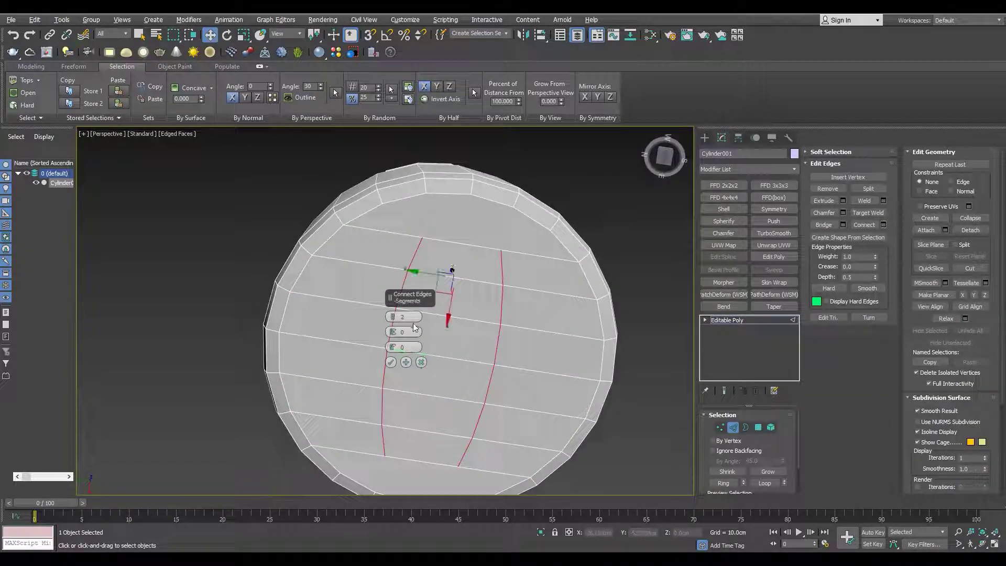
Add connecting edges across the bottom cap and return to object level to view the whole lamp
click(390, 362)
key(1)
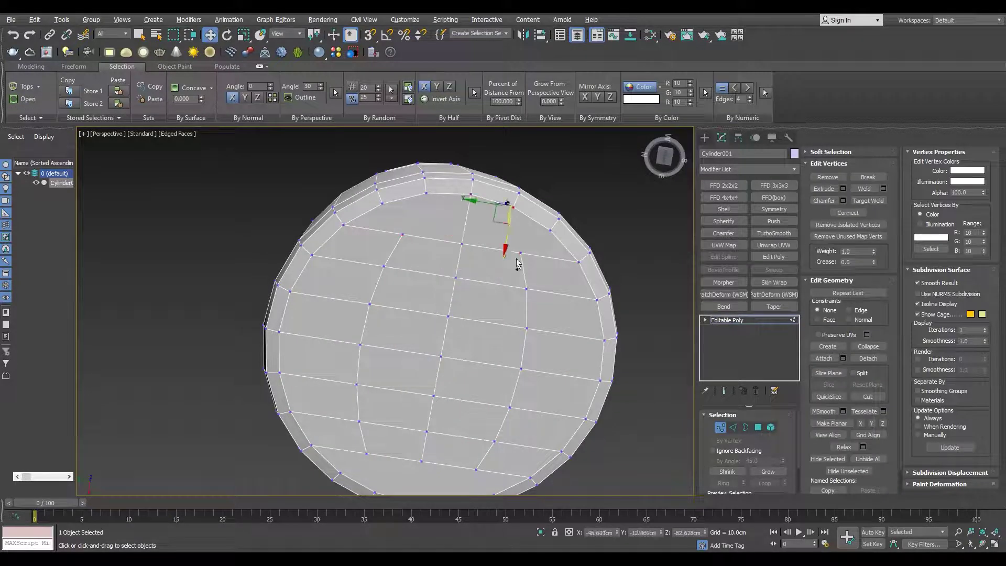
alt+middle_drag(398, 379, 379, 351)
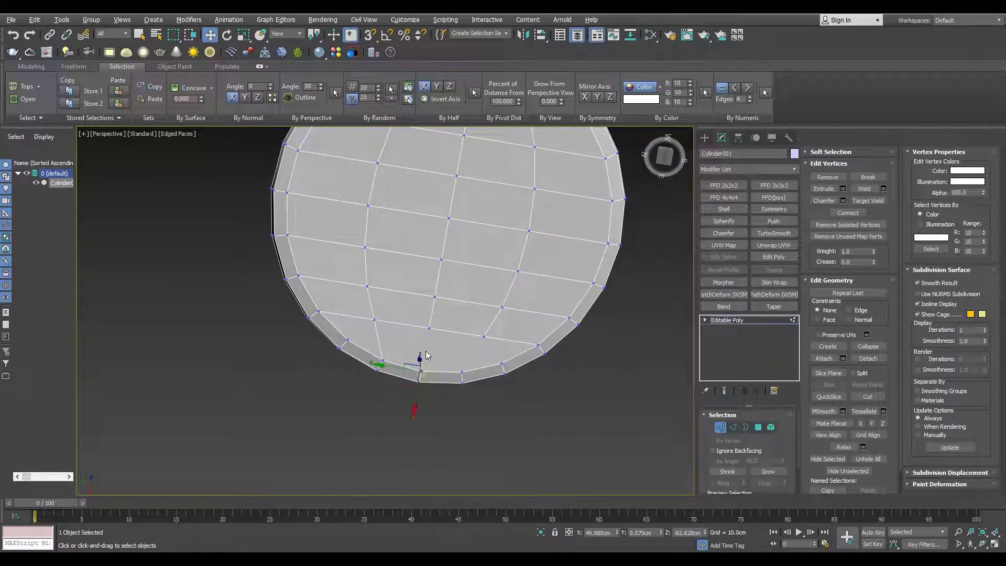
scroll(481, 336, down, 5)
mouse_move(481, 335)
alt+middle_down()
mouse_move(459, 280)
mouse_move(377, 273)
alt+middle_up()
key(1)
key(F4)
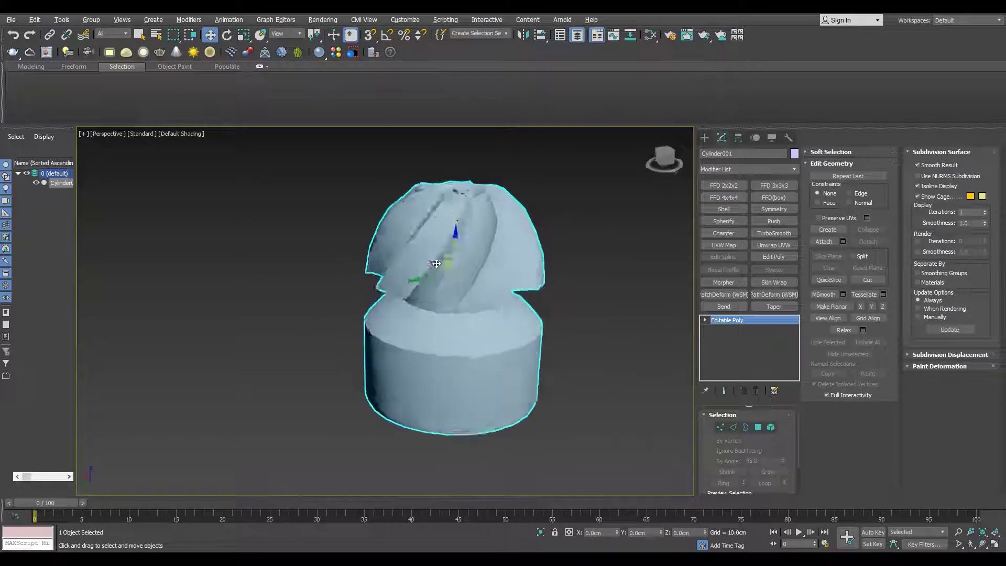
Shift-drag the lamp to clone it as Cylinder002 and hide the original
shift+drag(378, 272, 338, 300)
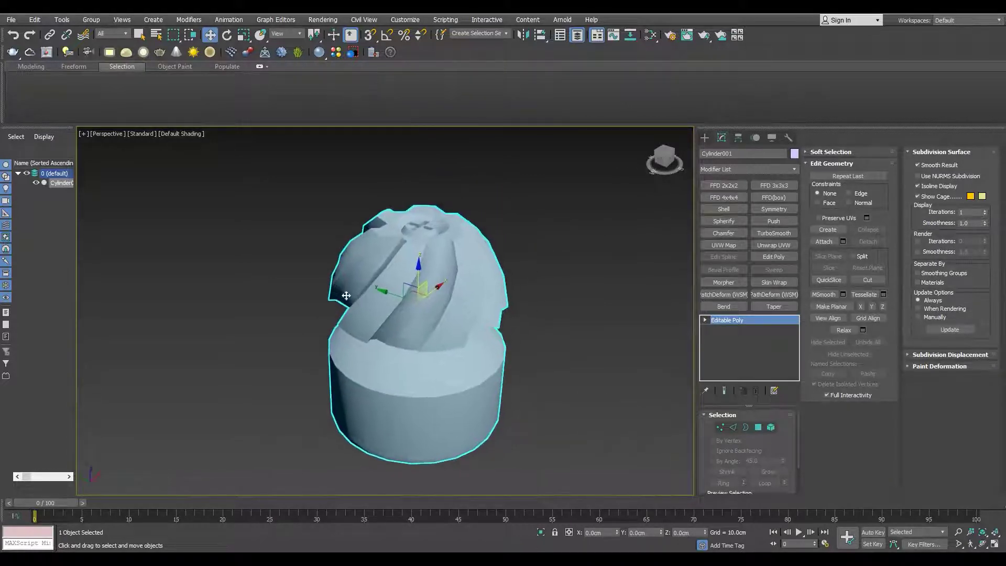
click(41, 182)
scroll(487, 247, up, 5)
key(F4)
key(2)
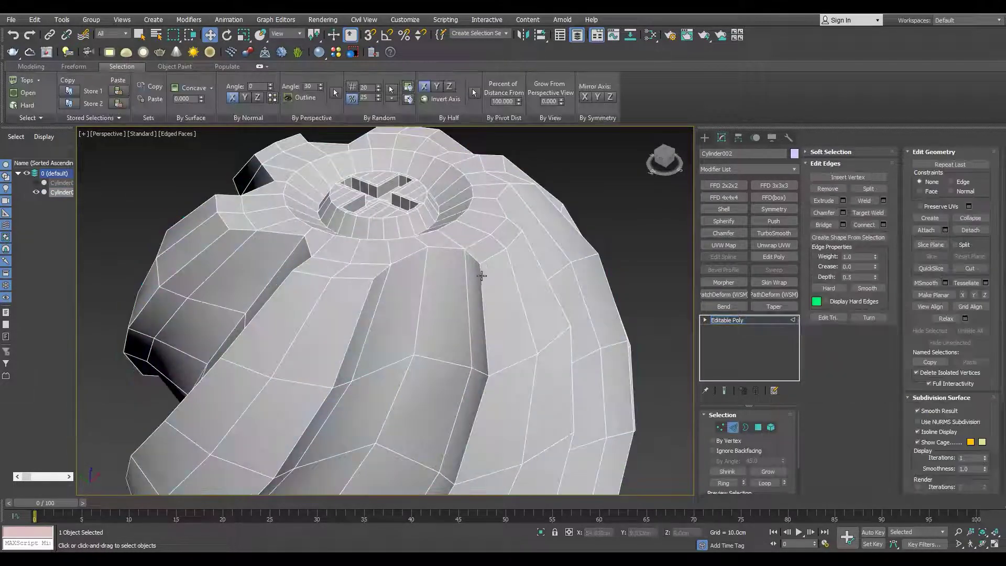
scroll(384, 271, down, 5)
Select a twisted ridge strip By Angle and convert it to its border edges
key(4)
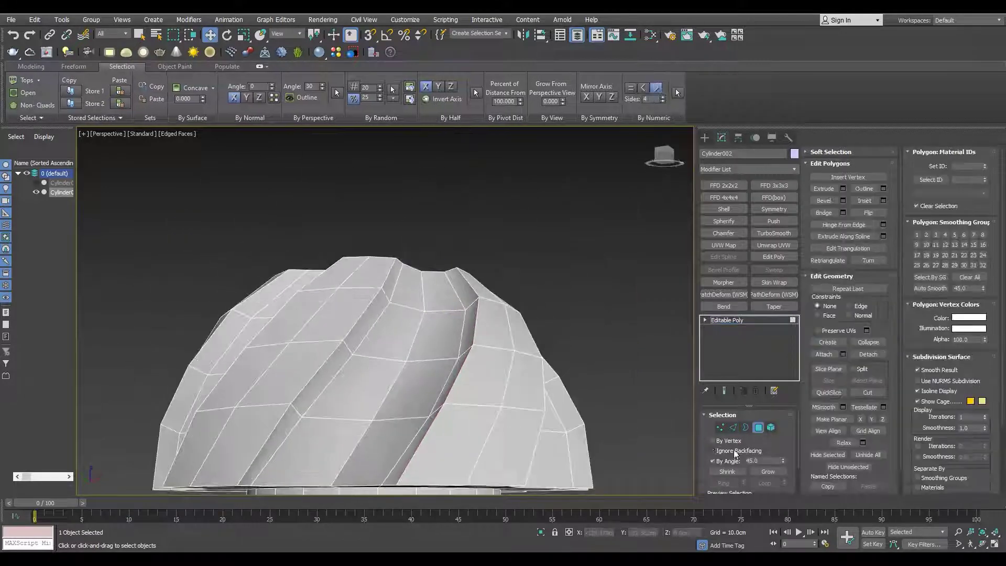
click(712, 461)
click(381, 351)
ctrl+click(341, 327)
mouse_move(382, 351)
alt+middle_down()
mouse_move(341, 327)
mouse_move(428, 336)
mouse_move(461, 351)
mouse_move(441, 294)
alt+middle_up()
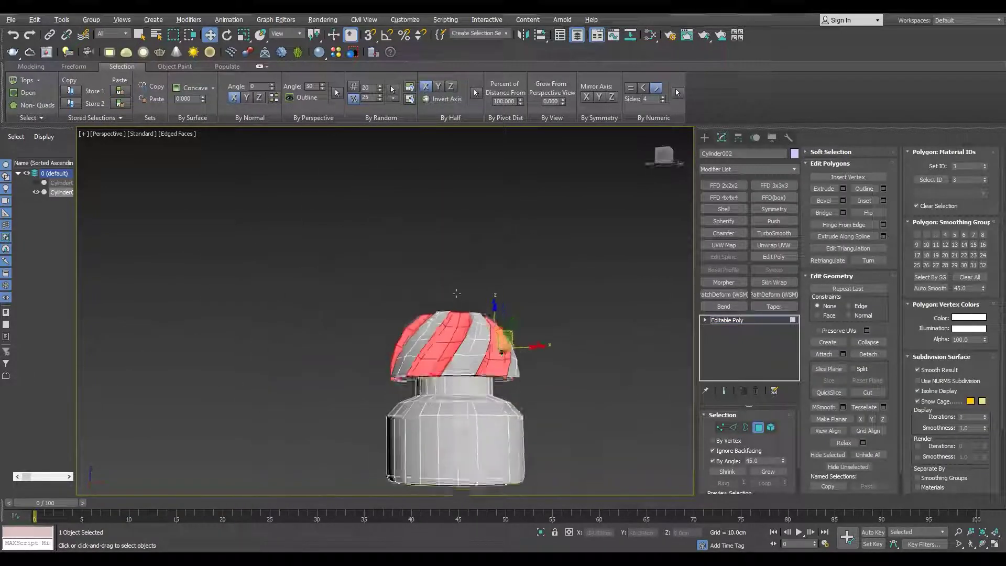
key(2)
scroll(441, 295, up, 4)
mouse_move(243, 355)
alt+middle_down()
mouse_move(516, 281)
mouse_move(575, 332)
mouse_move(488, 332)
mouse_move(543, 340)
alt+middle_up()
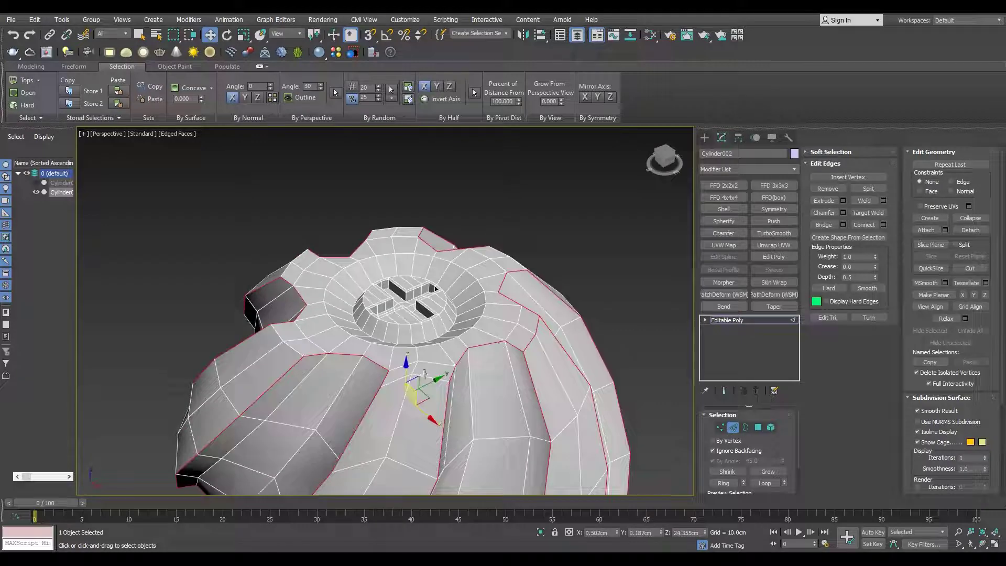
Chamfer the selected ridge edges with a narrowed chamfer width
alt+middle_drag(425, 374, 272, 311)
mouse_move(543, 301)
alt+middle_down()
mouse_move(532, 393)
mouse_move(471, 367)
mouse_move(442, 381)
mouse_move(472, 292)
mouse_move(461, 335)
alt+middle_up()
scroll(471, 367, up, 3)
scroll(471, 368, up, 2)
scroll(471, 367, down, 4)
scroll(461, 335, up, 3)
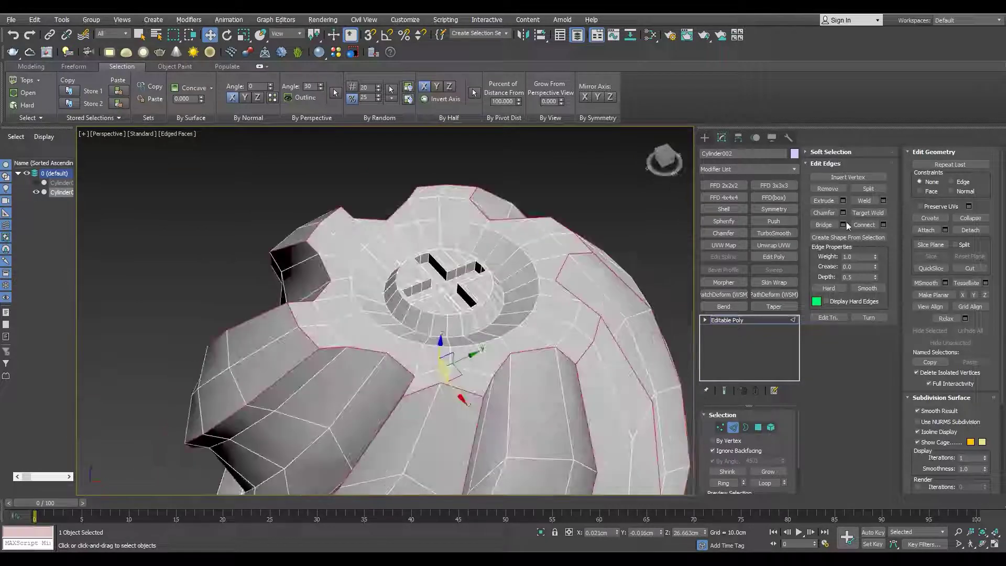
click(843, 212)
drag(446, 493, 451, 507)
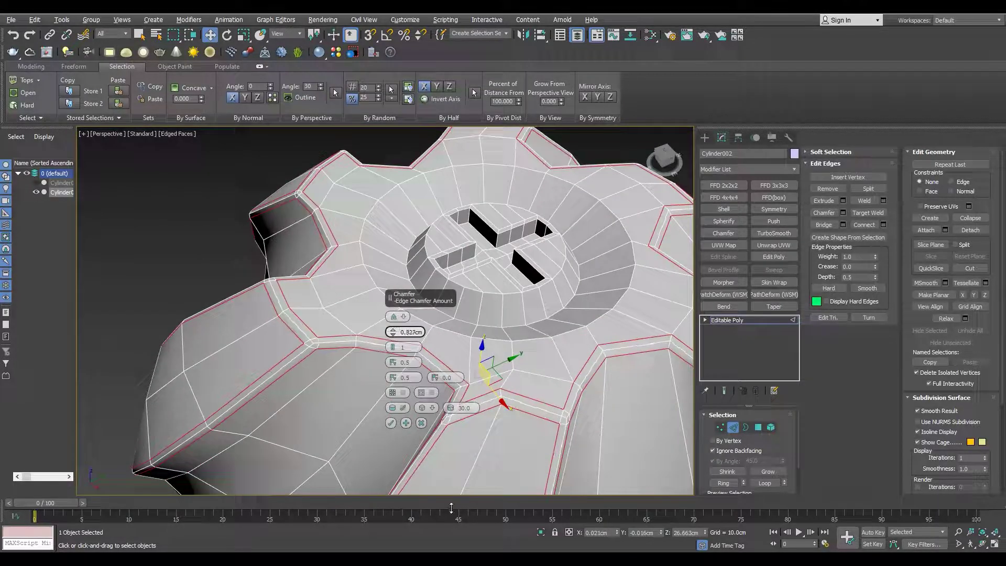
click(391, 423)
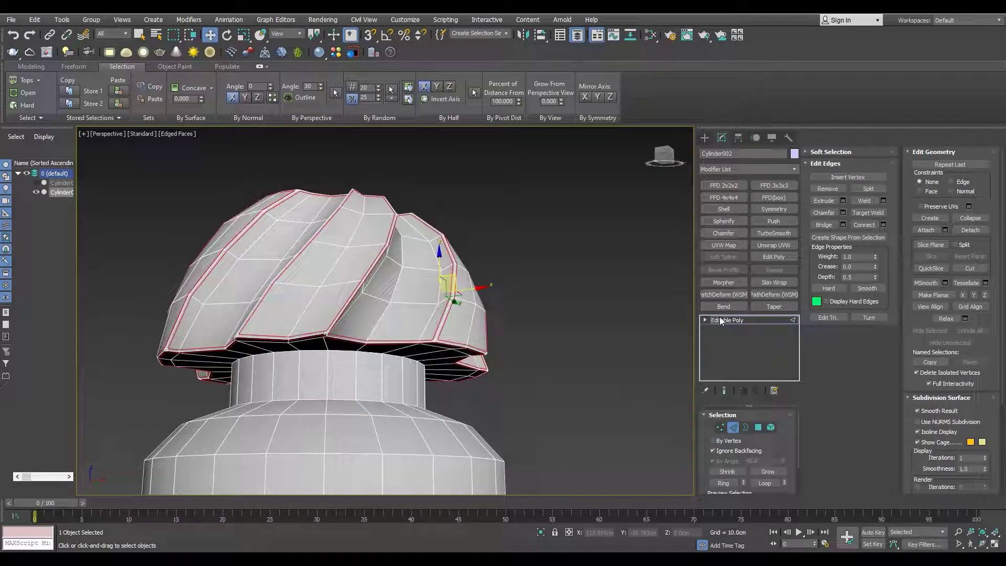
Return to object level and add a TurboSmooth modifier to test the smoothing
click(720, 320)
mouse_move(367, 314)
alt+middle_down()
mouse_move(407, 325)
mouse_move(400, 280)
mouse_move(96, 348)
alt+middle_up()
key(2)
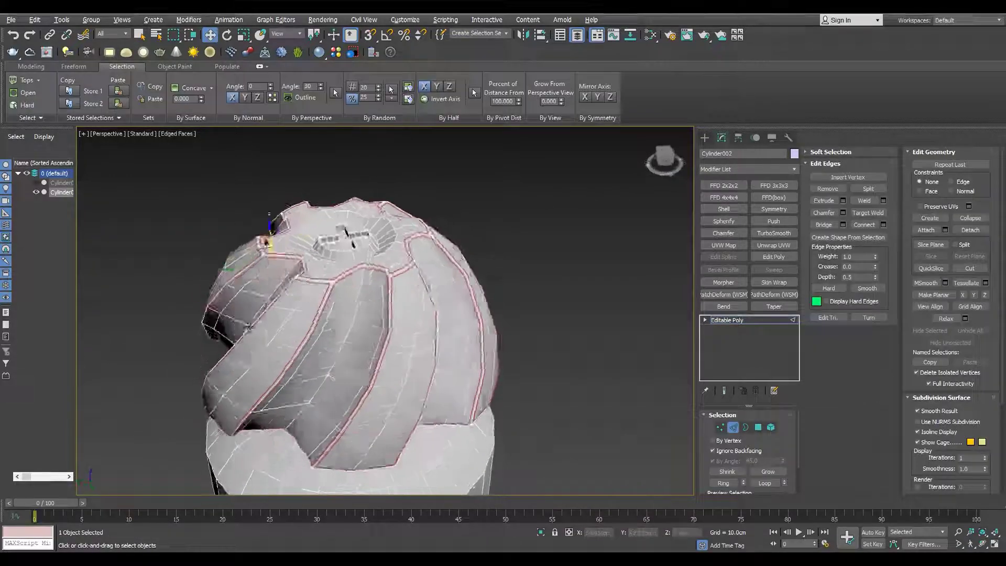
key(2)
click(792, 234)
Select the outer dome faces except the sunken collar, with Ignore Backfacing off
key(4)
alt+middle_drag(366, 315, 416, 247)
key(ctrl+a)
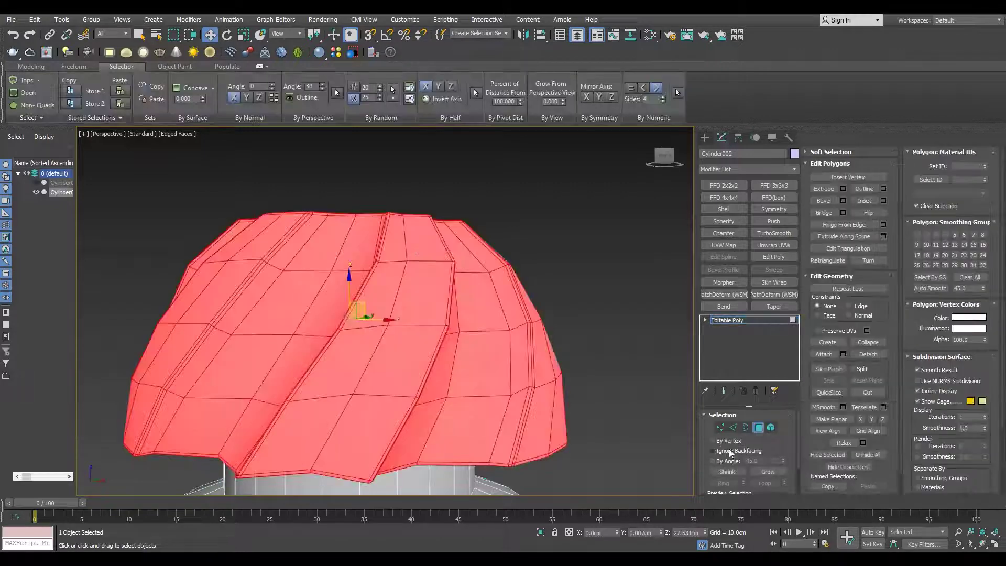
click(730, 451)
click(425, 281)
key(4)
key(F12)
mouse_move(425, 281)
alt+middle_down()
mouse_move(326, 335)
mouse_move(385, 299)
alt+middle_up()
Convert the cap's face ring to border edges and chamfer them at 0.587 cm
key(4)
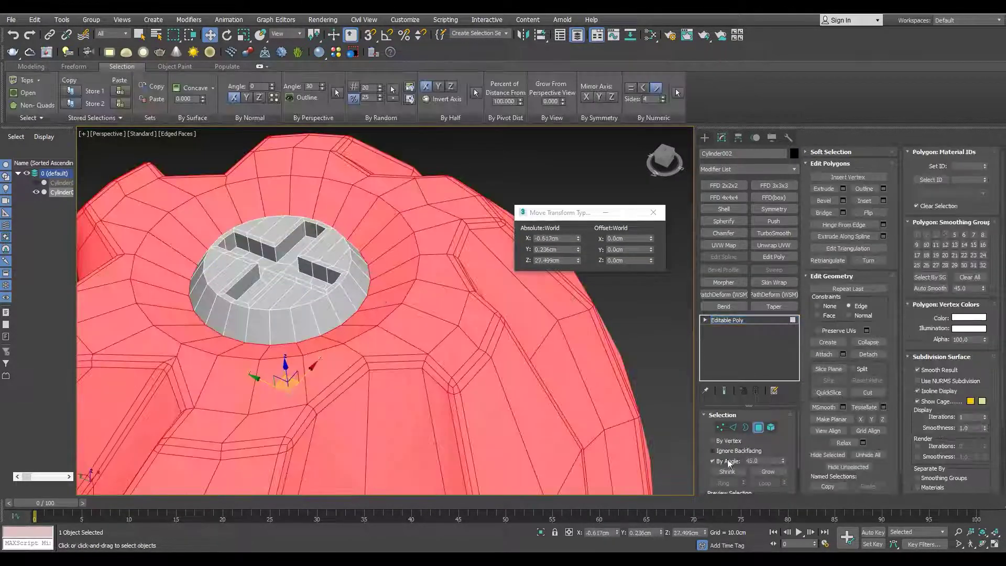
click(397, 304)
ctrl+shift+click(733, 427)
scroll(389, 249, up, 2)
drag(392, 332, 393, 340)
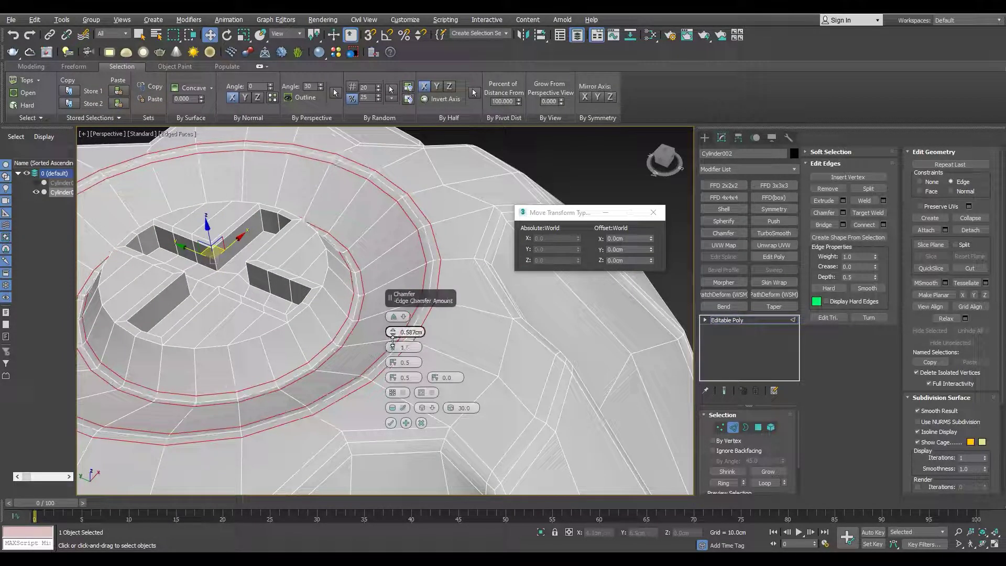
scroll(308, 297, up, 3)
Select edge loops around the cap's edge and the cross slot walls
double_click(397, 355)
scroll(357, 337, down, 3)
double_click(357, 337)
scroll(357, 337, up, 2)
scroll(293, 330, up, 3)
ctrl+double_click(280, 328)
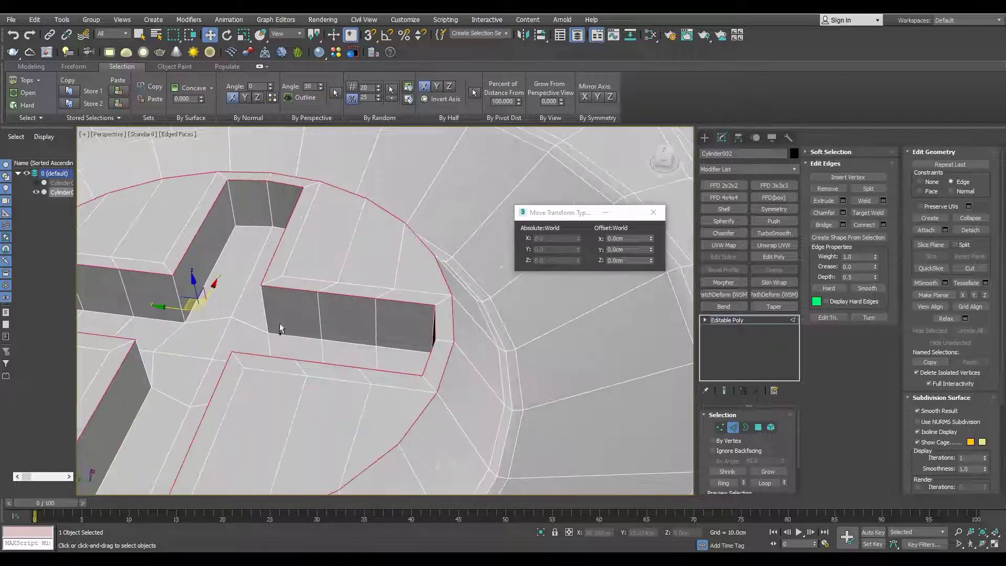
scroll(169, 319, down, 3)
scroll(169, 319, up, 2)
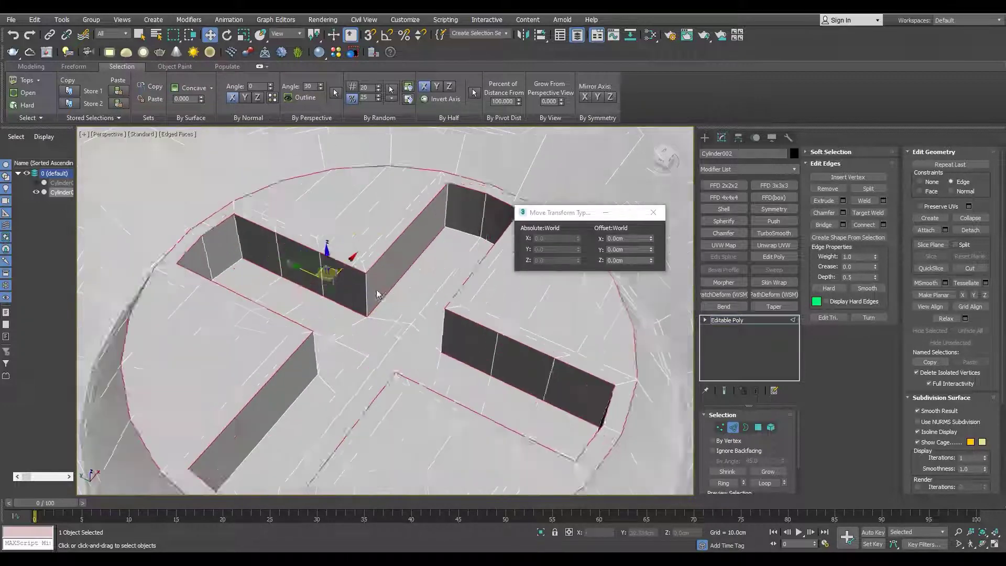
Orbit around the cross slot to inspect the selected wall edge loops
alt+middle_drag(169, 319, 353, 262)
scroll(353, 262, up, 3)
alt+middle_drag(272, 347, 381, 250)
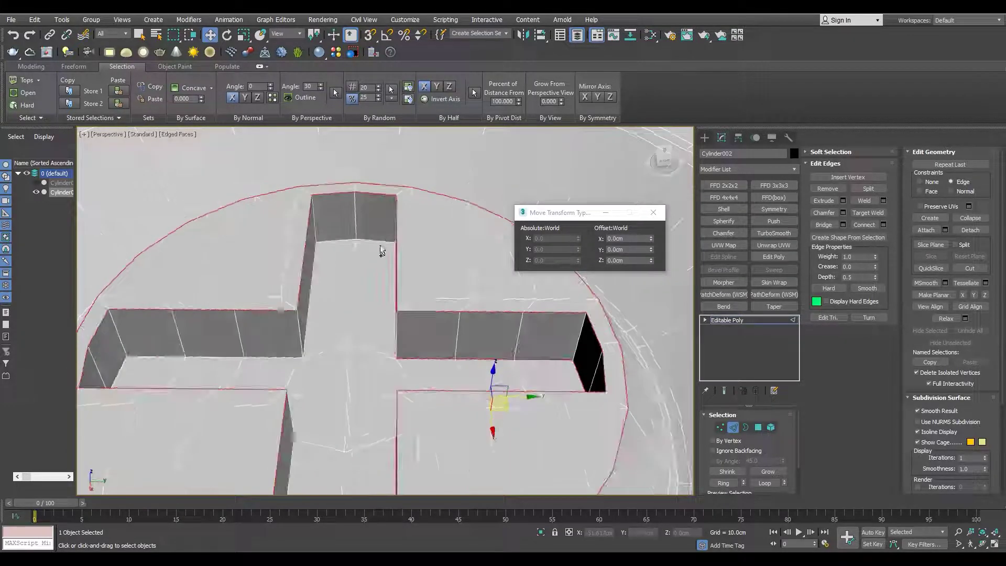
mouse_move(286, 356)
alt+middle_down()
mouse_move(284, 252)
mouse_move(343, 322)
alt+middle_up()
alt+middle_drag(437, 338, 472, 345)
mouse_move(426, 283)
alt+middle_down()
mouse_move(456, 294)
mouse_move(398, 243)
mouse_move(387, 268)
mouse_move(327, 254)
mouse_move(364, 251)
mouse_move(407, 299)
alt+middle_up()
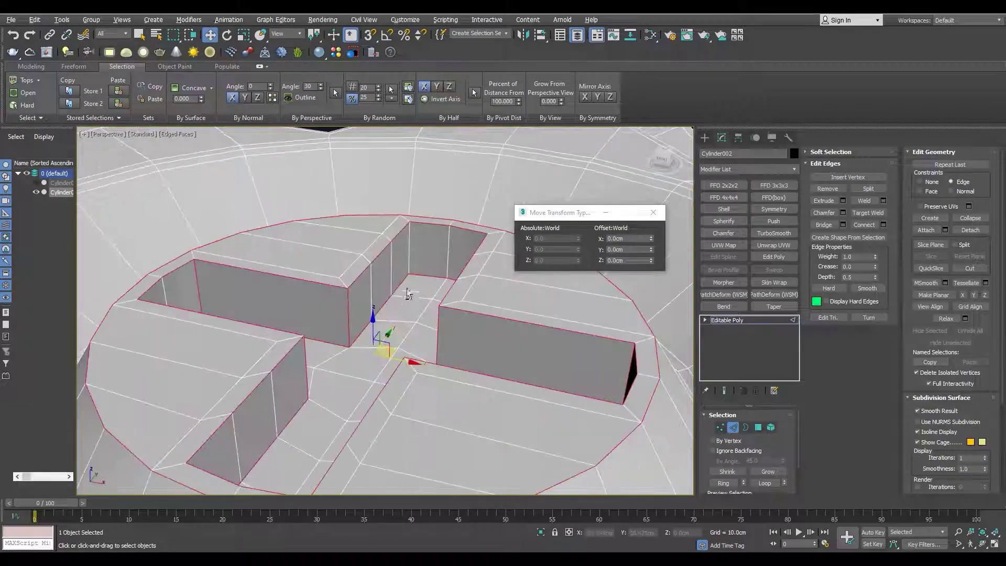
scroll(411, 257, down, 5)
scroll(411, 259, down, 5)
alt+middle_drag(411, 259, 417, 271)
scroll(418, 271, up, 5)
Chamfer the selected cross slot edges at 0.25 cm
shift+click(824, 212)
mouse_move(396, 346)
alt+middle_down()
mouse_move(388, 335)
mouse_move(397, 346)
alt+middle_up()
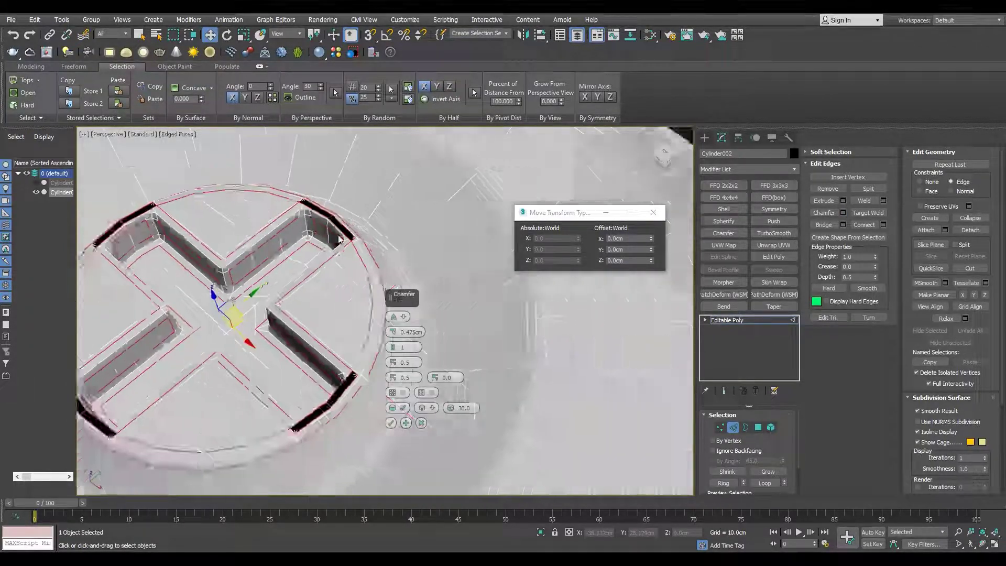
scroll(397, 346, up, 3)
scroll(402, 340, up, 3)
scroll(369, 394, up, 3)
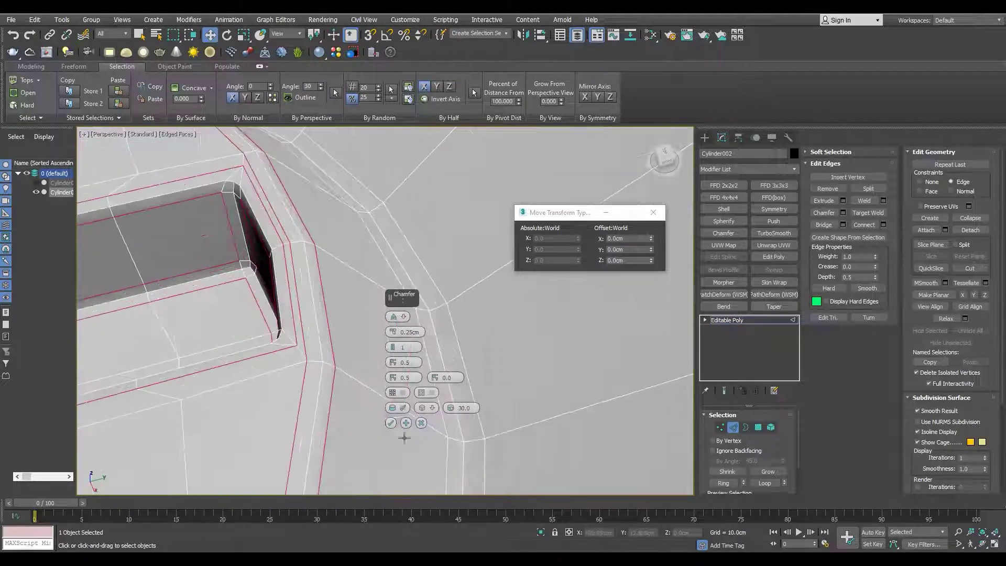
key(1)
mouse_move(285, 349)
alt+middle_down()
mouse_move(335, 349)
mouse_move(331, 359)
mouse_move(344, 314)
alt+middle_up()
Cut extra edges into the corners of the cross-shaped top opening
key(alt+c)
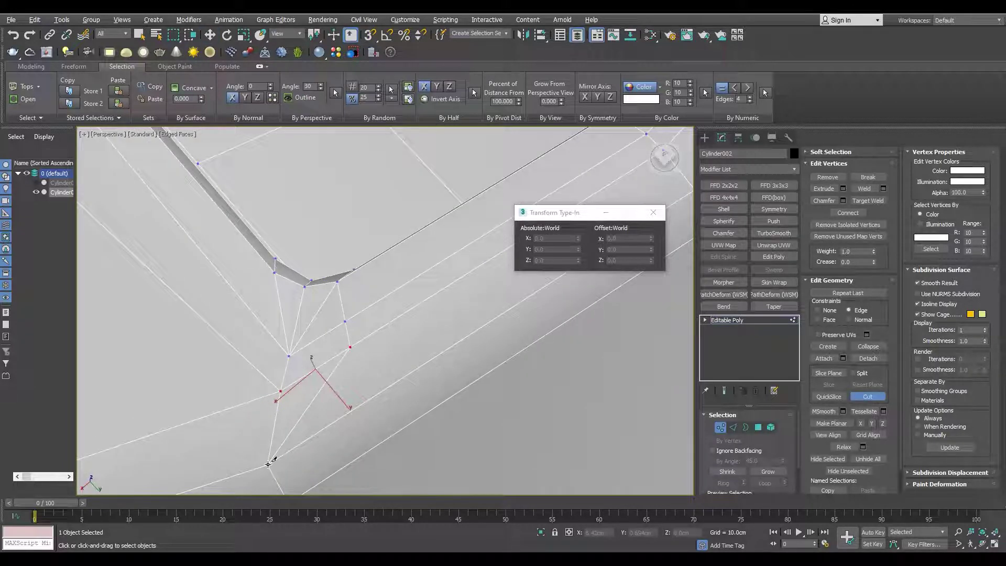
mouse_move(274, 271)
alt+middle_down()
mouse_move(210, 362)
mouse_move(420, 321)
mouse_move(395, 331)
alt+middle_up()
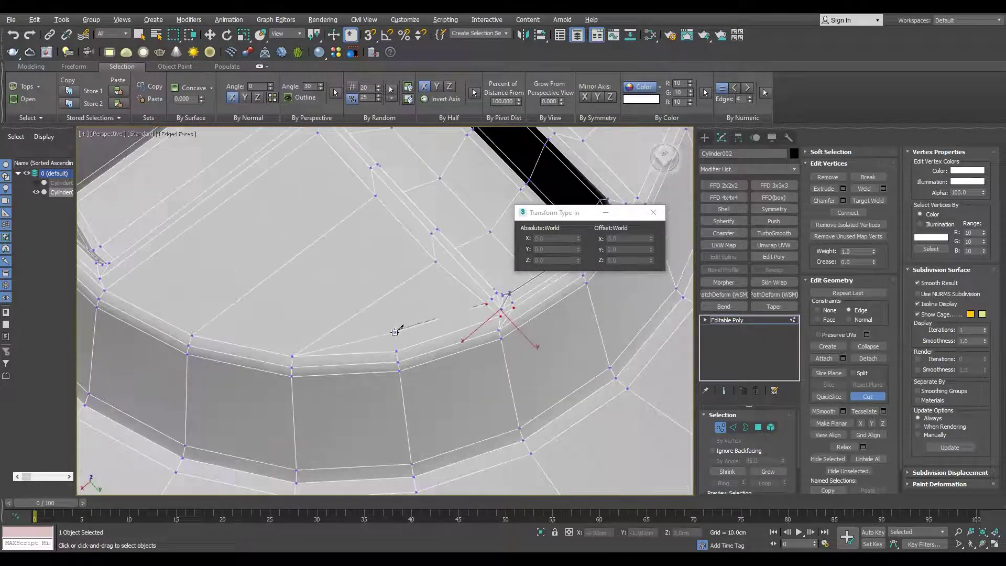
mouse_move(216, 317)
alt+middle_down()
mouse_move(377, 298)
mouse_move(346, 261)
mouse_move(359, 298)
mouse_move(437, 333)
alt+middle_up()
key(2)
Preview the cross opening with TurboSmooth at 2 iterations, then turn the smoothing off
click(773, 233)
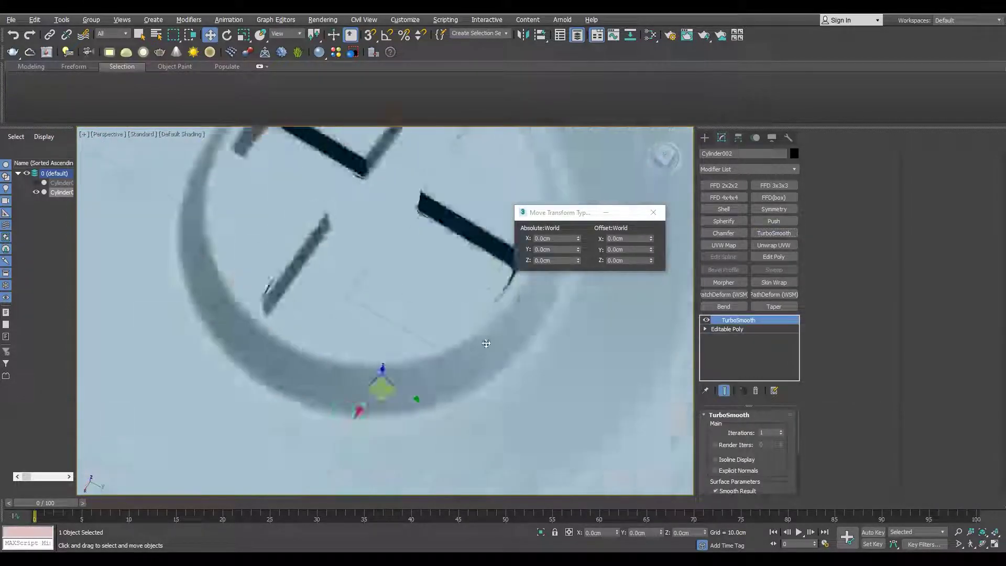
click(755, 390)
alt+middle_drag(366, 314, 335, 283)
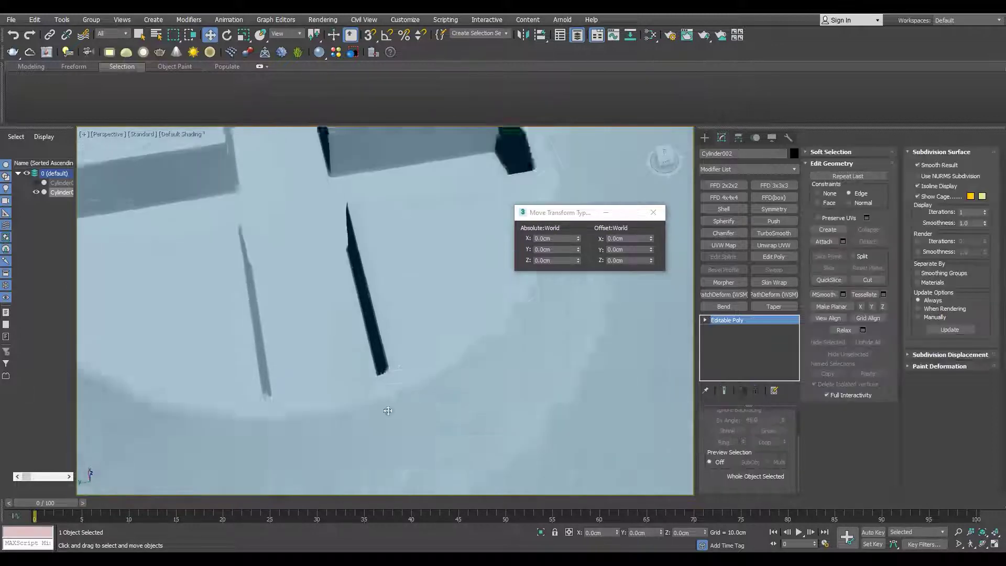
click(774, 232)
scroll(746, 442, down, 2)
click(781, 431)
mouse_move(242, 382)
alt+middle_down()
mouse_move(209, 265)
mouse_move(280, 344)
mouse_move(363, 244)
alt+middle_up()
scroll(363, 244, up, 5)
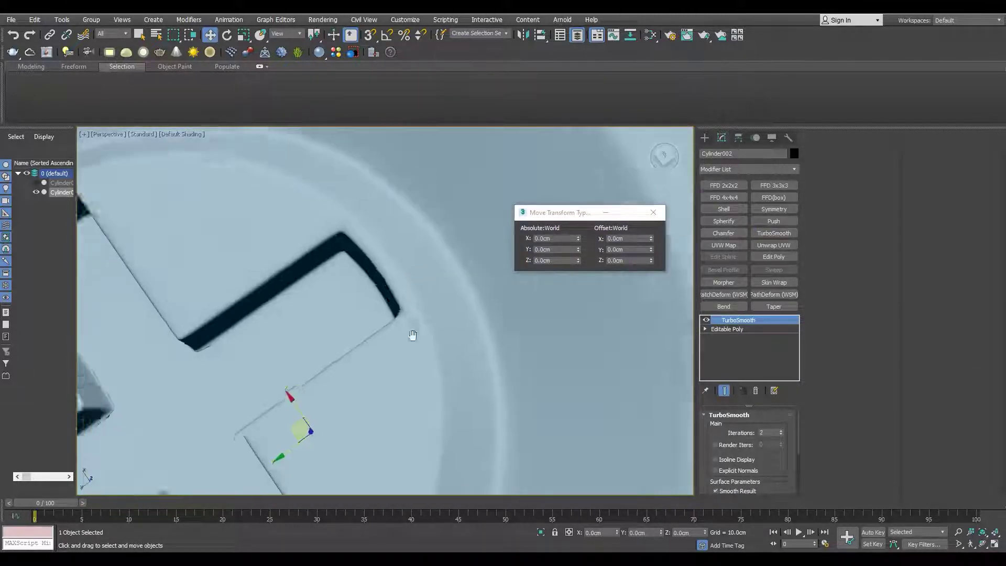
key(F4)
click(756, 390)
Move a slot-corner vertex and recheck the corners under TurboSmooth before removing it
scroll(350, 275, up, 3)
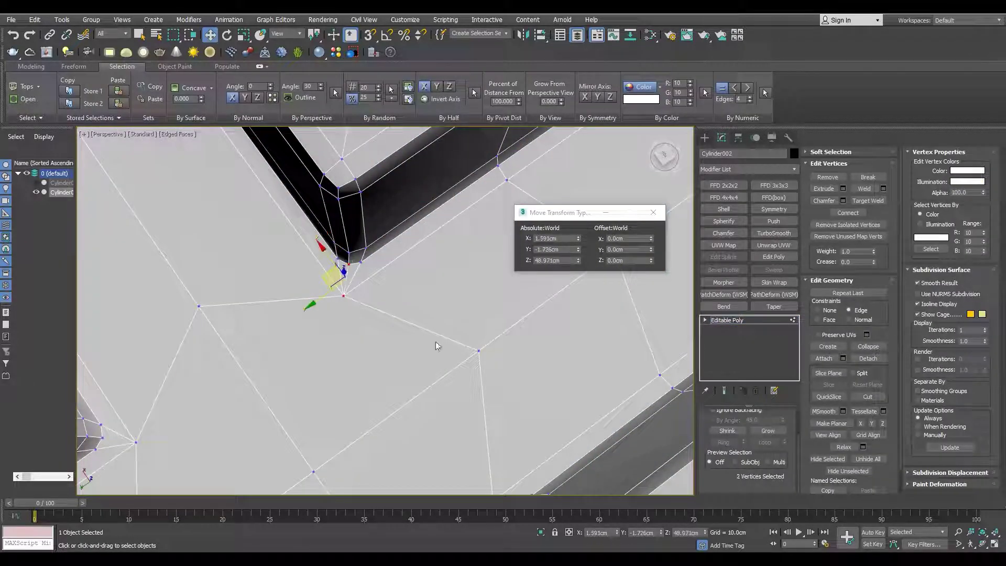
alt+middle_drag(361, 390, 426, 375)
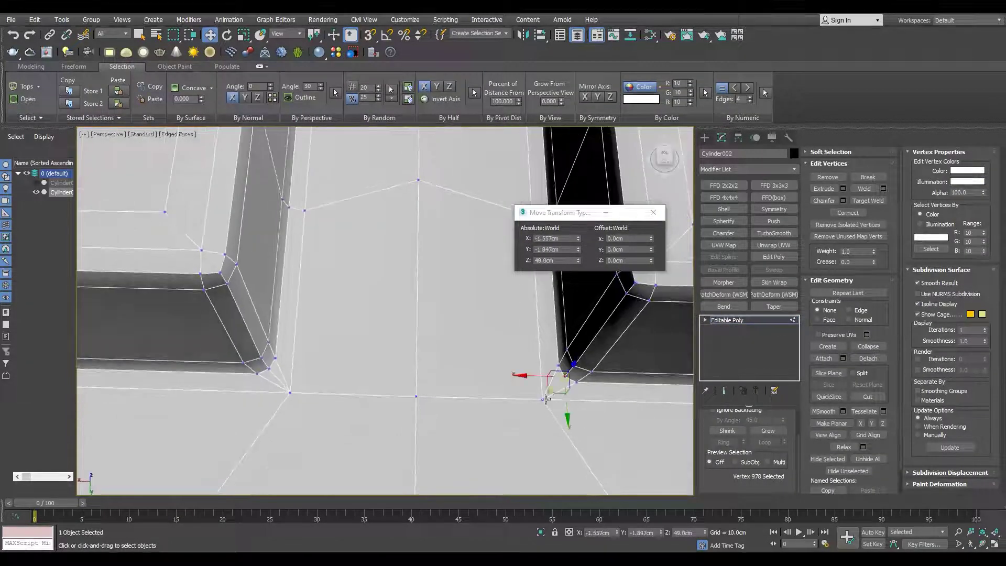
key(w)
mouse_move(556, 367)
alt+middle_down()
mouse_move(312, 341)
mouse_move(278, 254)
alt+middle_up()
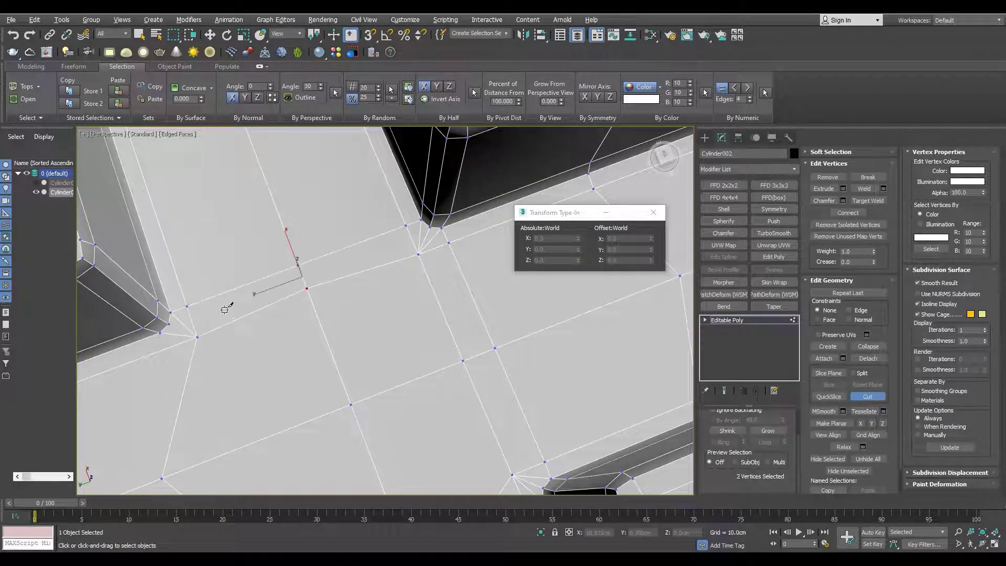
scroll(226, 311, down, 3)
click(774, 233)
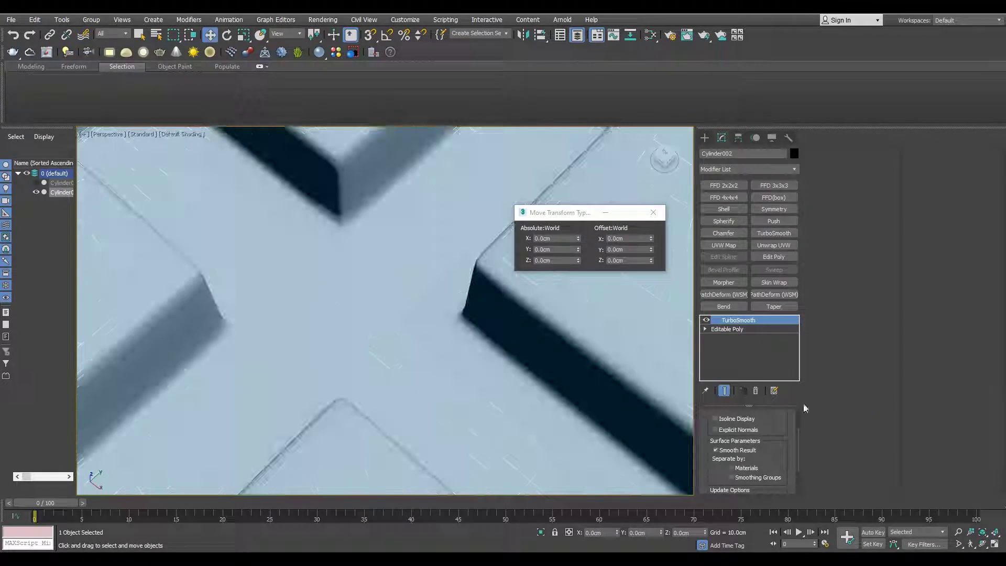
scroll(388, 299, down, 5)
alt+middle_drag(388, 299, 386, 337)
click(755, 390)
key(F4)
scroll(439, 327, up, 3)
In Edge mode, select the edge loop around the top of the stem
key(2)
double_click(439, 326)
scroll(420, 378, up, 2)
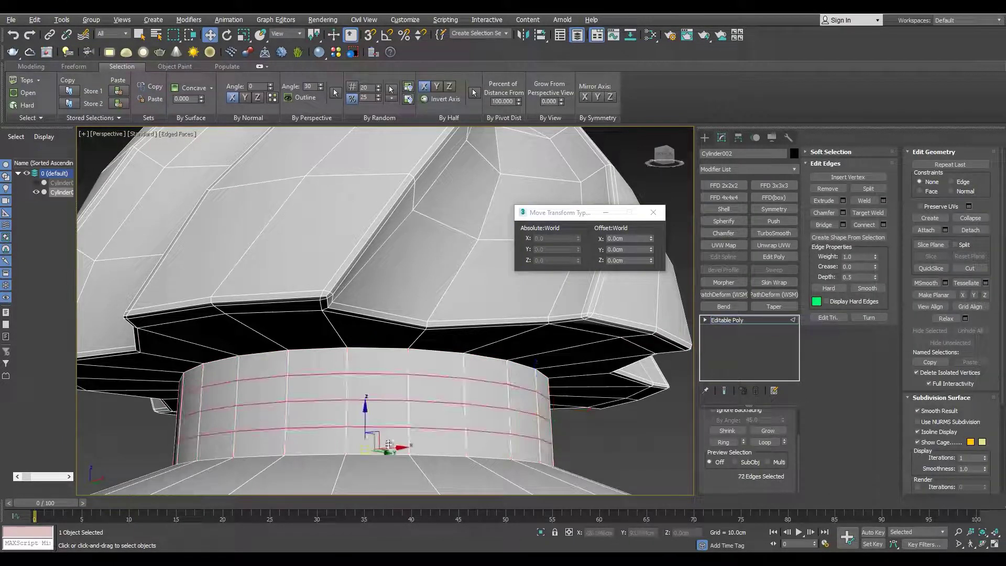
Add a second stem loop and chamfer both neck loops in Uniform mode with a wider amount
key(r)
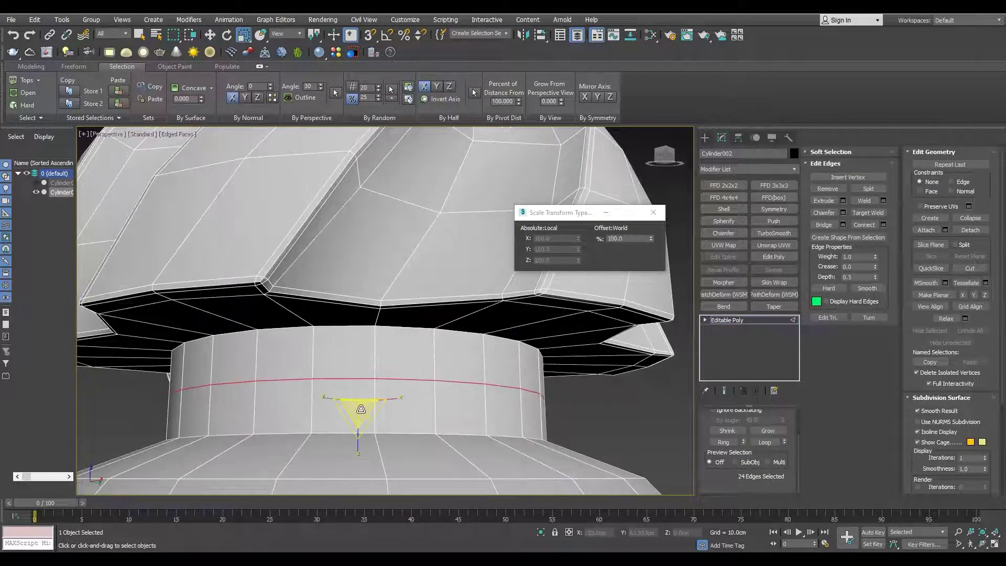
mouse_move(363, 414)
alt+middle_down()
mouse_move(356, 377)
mouse_move(443, 471)
alt+middle_up()
ctrl+double_click(444, 471)
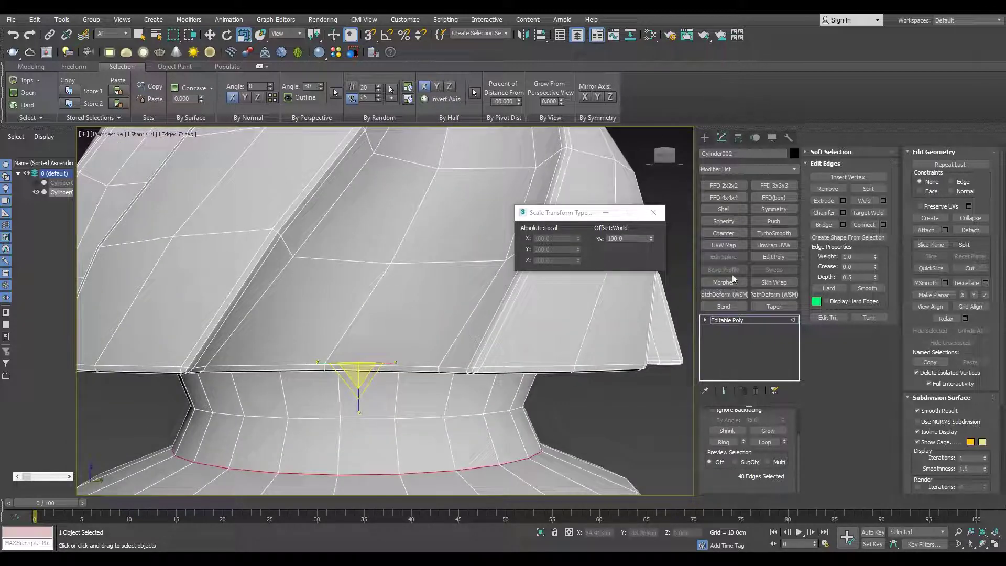
key(ctrl+shift+c)
alt+middle_drag(429, 398, 429, 369)
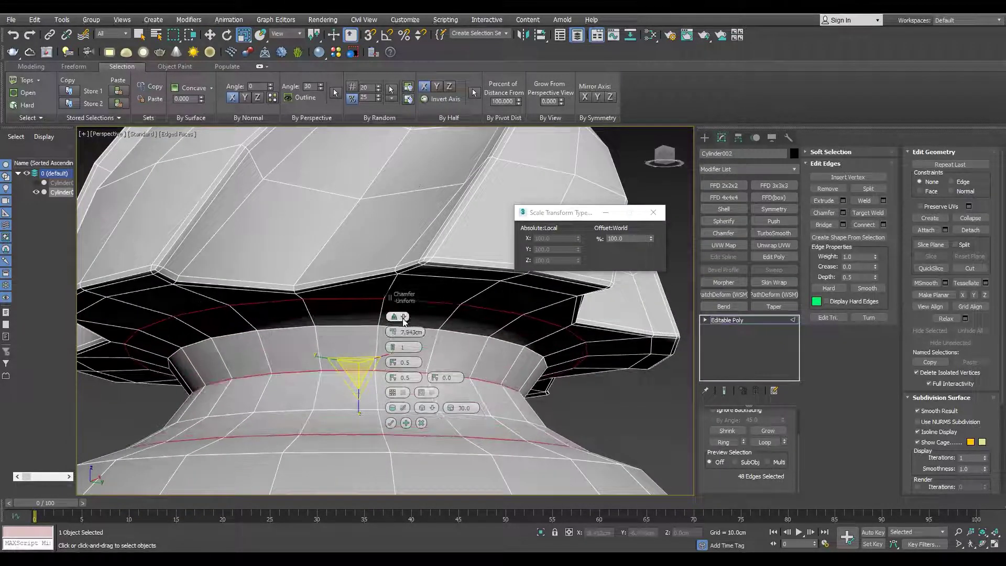
click(404, 318)
mouse_move(393, 349)
alt+middle_down()
mouse_move(285, 333)
mouse_move(414, 337)
mouse_move(414, 383)
alt+middle_up()
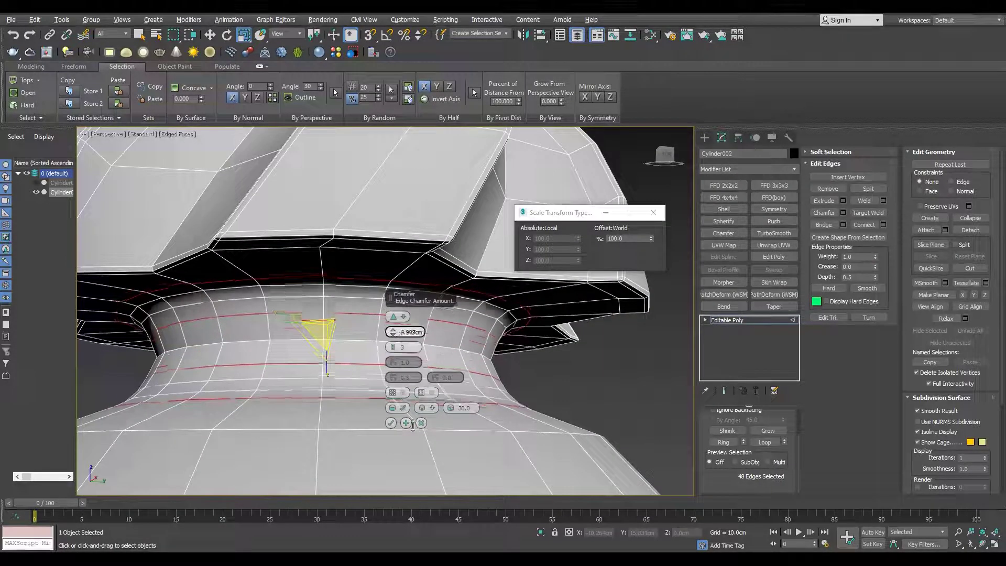
alt+middle_drag(427, 363, 378, 363)
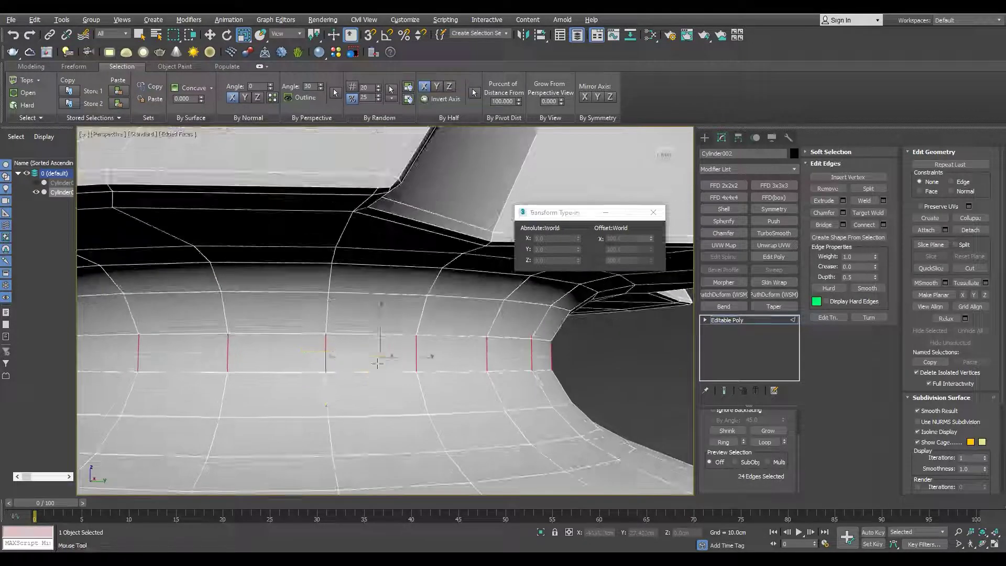
Scale the neck vertices, hide the edge overlay and return to Edge mode
key(1)
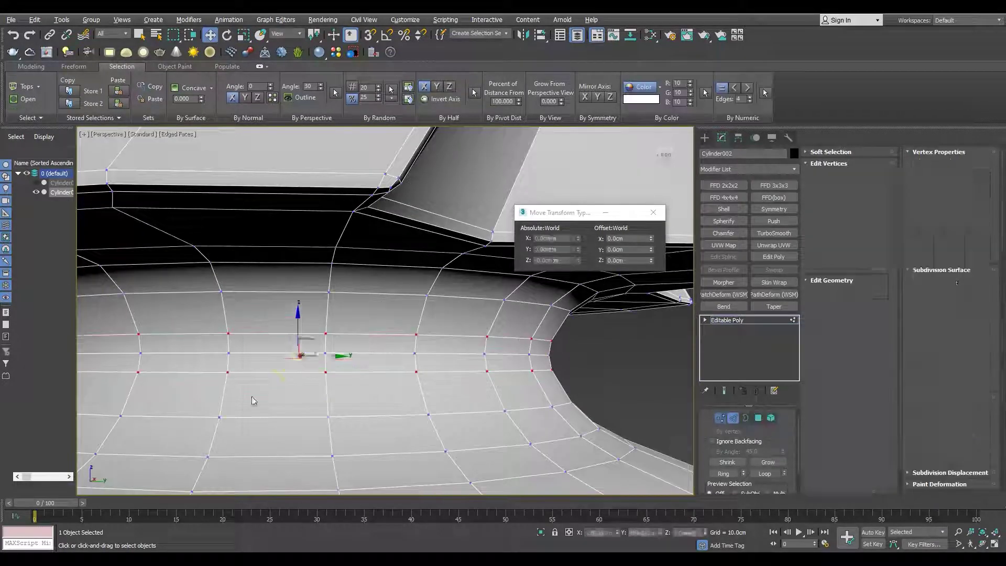
key(r)
scroll(384, 370, down, 5)
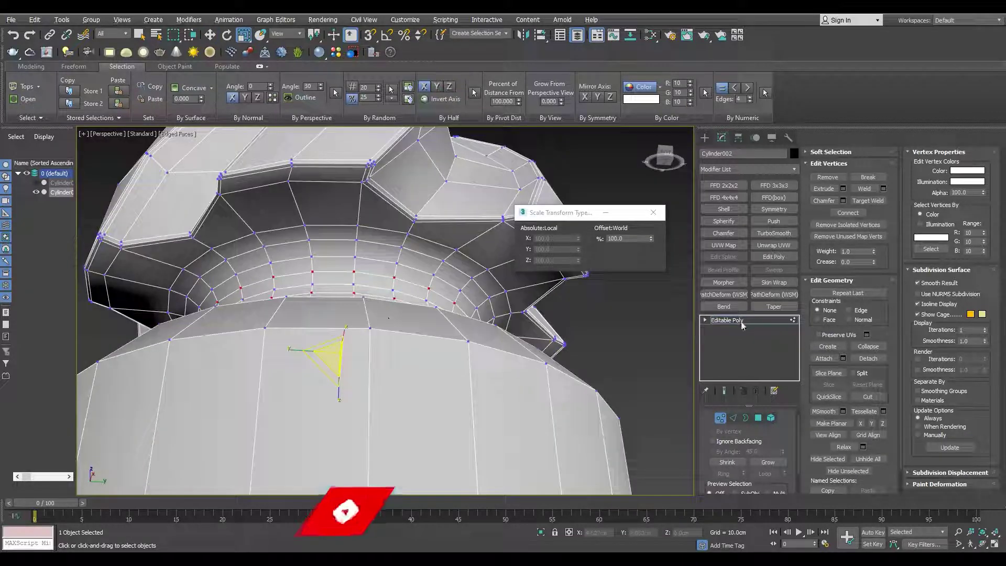
key(1)
key(F4)
alt+middle_drag(387, 361, 393, 346)
scroll(394, 345, down, 3)
key(2)
key(alt+w)
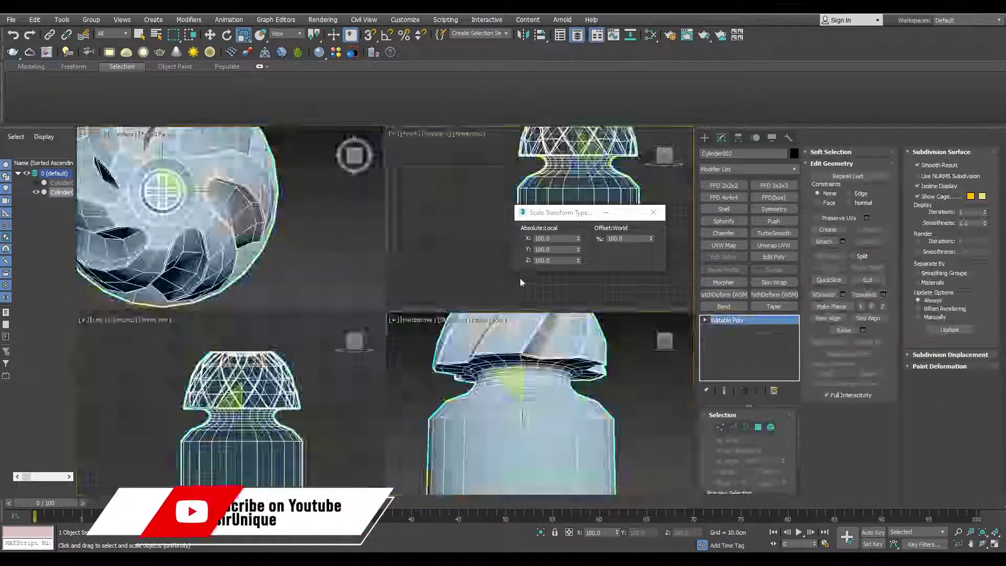
Connect the vertical base edge ring with 2 segments to add two loops around the base
key(alt+w)
key(ctrl+shift+e)
drag(393, 316, 393, 327)
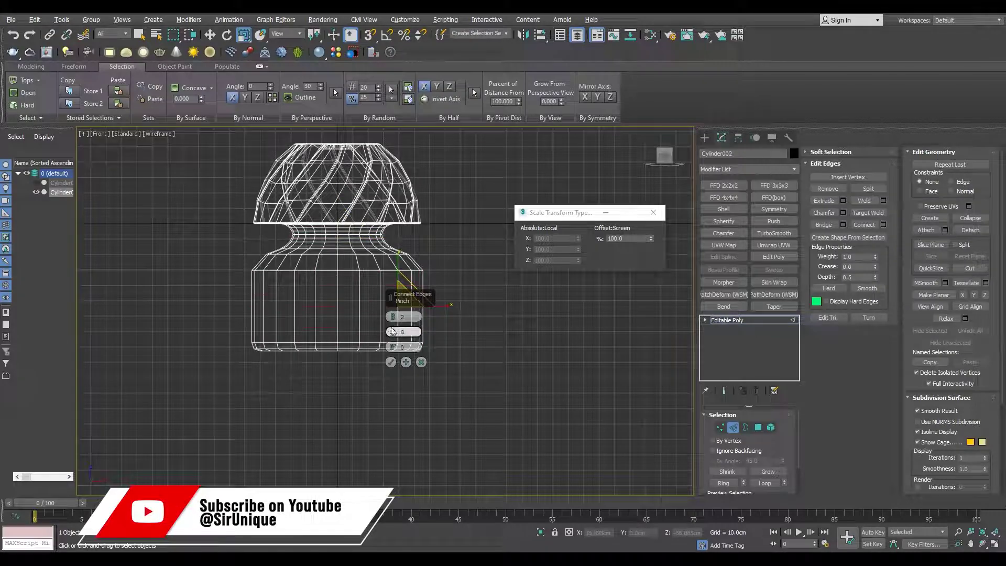
click(391, 362)
key(alt+w)
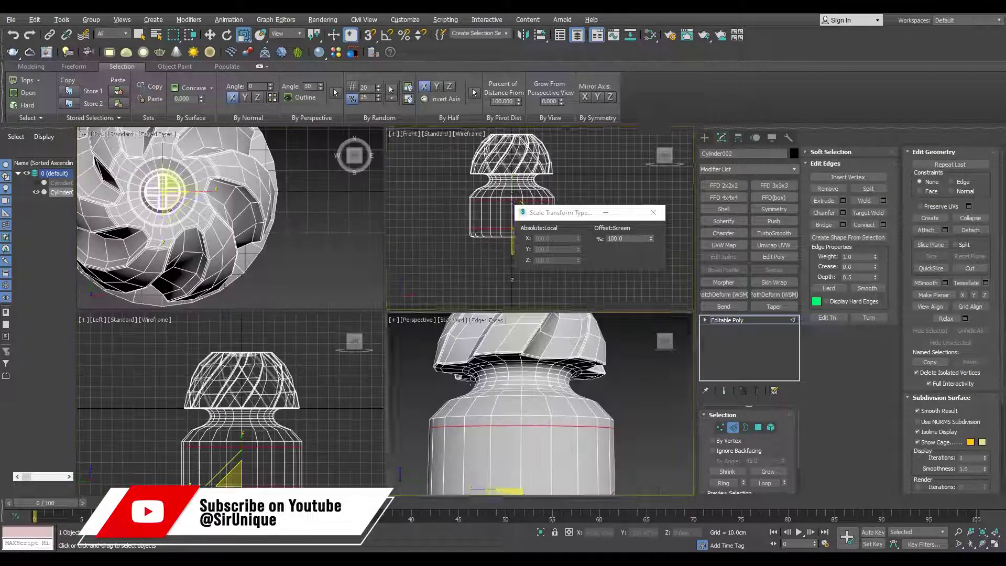
key(alt+w)
Apply TurboSmooth with 2 iterations to the whole lamp and inspect the smoothed top
scroll(409, 283, up, 3)
scroll(325, 267, up, 3)
key(w)
key(alt+w)
key(alt+w)
scroll(472, 382, down, 5)
scroll(346, 314, up, 6)
click(774, 232)
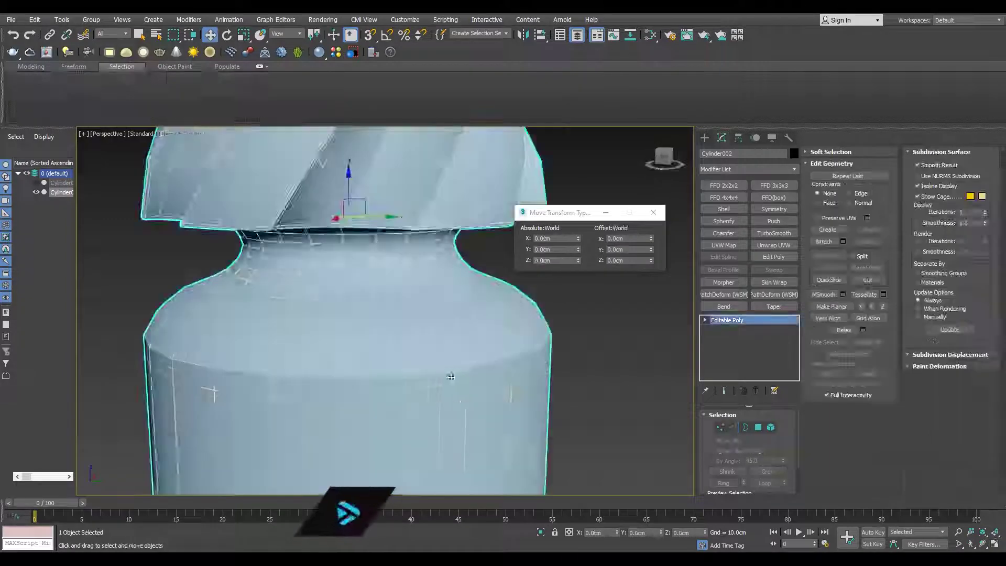
key(F4)
scroll(362, 397, down, 5)
alt+middle_drag(362, 397, 409, 315)
scroll(409, 315, up, 6)
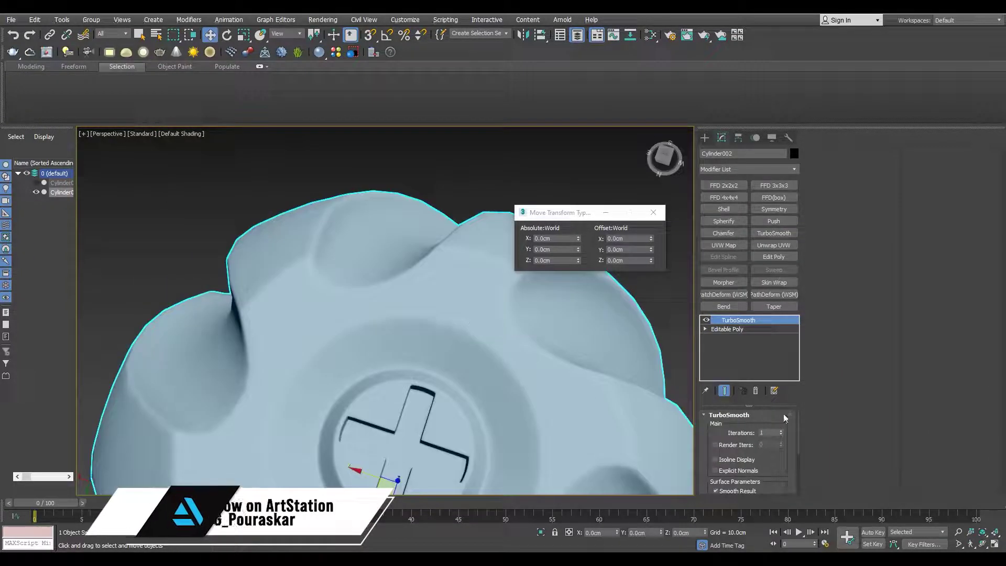
scroll(455, 353, down, 5)
scroll(456, 353, up, 5)
scroll(456, 353, up, 3)
mouse_move(456, 353)
alt+middle_down()
mouse_move(401, 355)
mouse_move(494, 310)
mouse_move(463, 336)
mouse_move(611, 456)
alt+middle_up()
scroll(401, 355, down, 4)
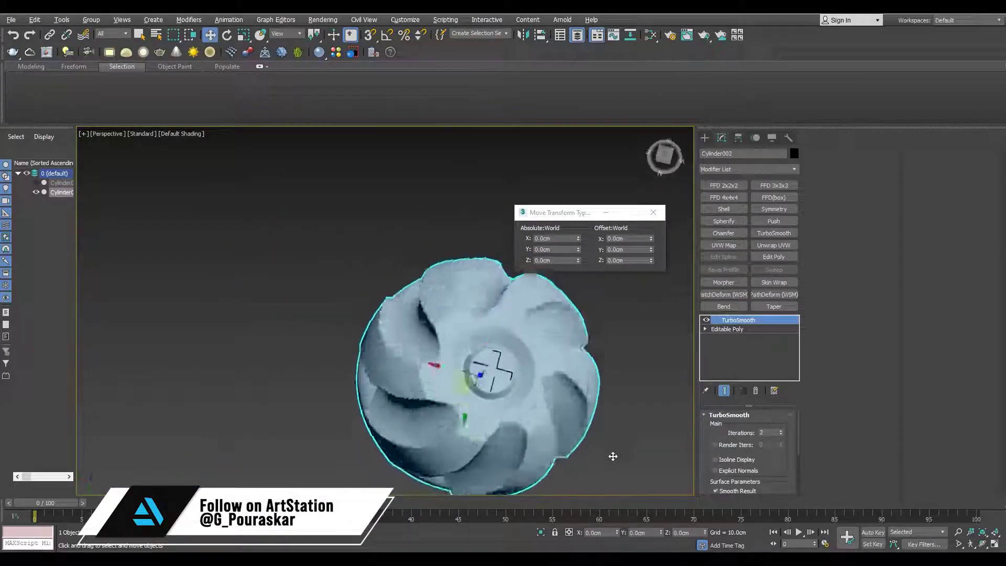
scroll(483, 424, up, 6)
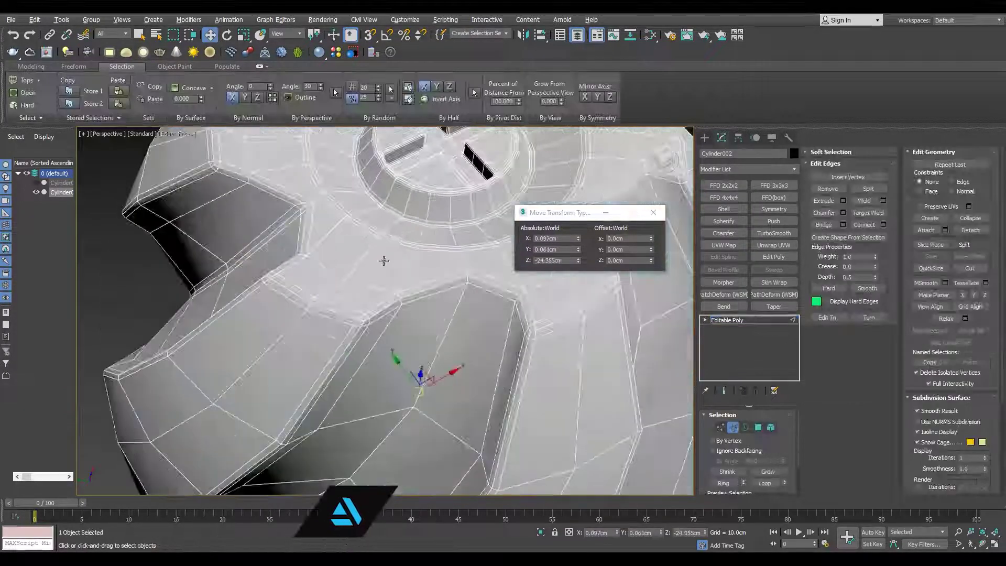
Zoom in on a slot corner and pick its corner vertex on the bare mesh
mouse_move(384, 260)
alt+middle_down()
mouse_move(419, 369)
mouse_move(361, 315)
alt+middle_up()
scroll(419, 369, up, 4)
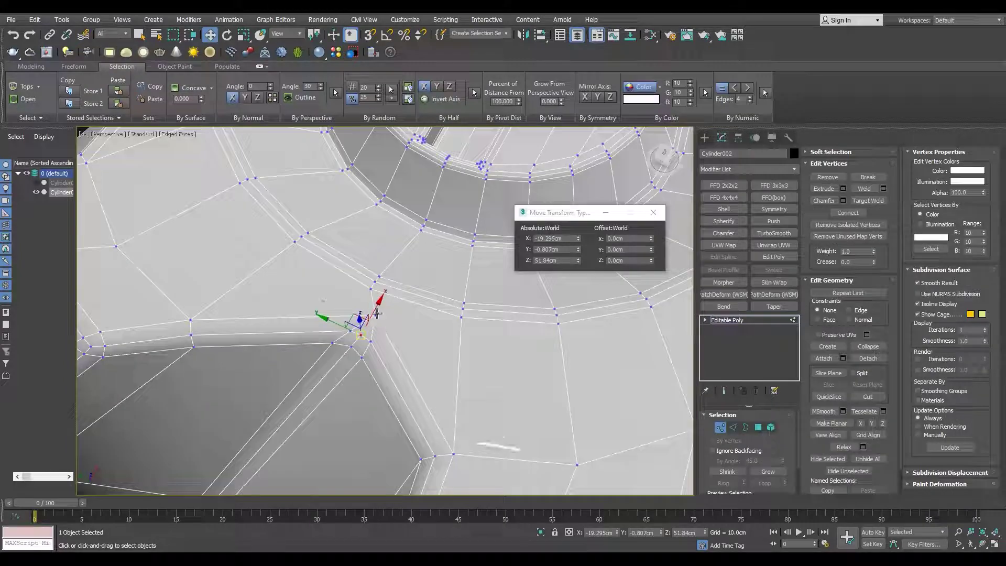
click(374, 326)
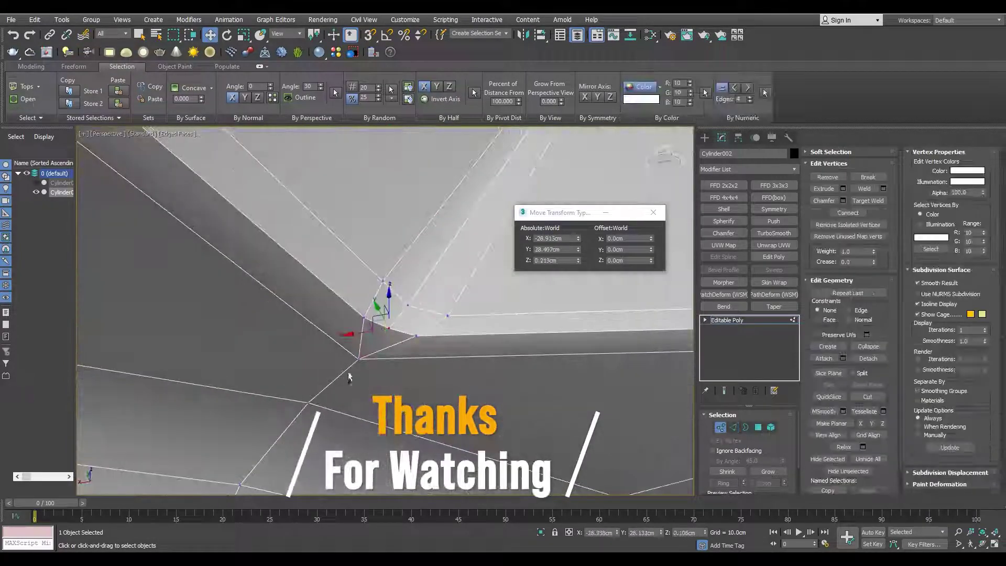